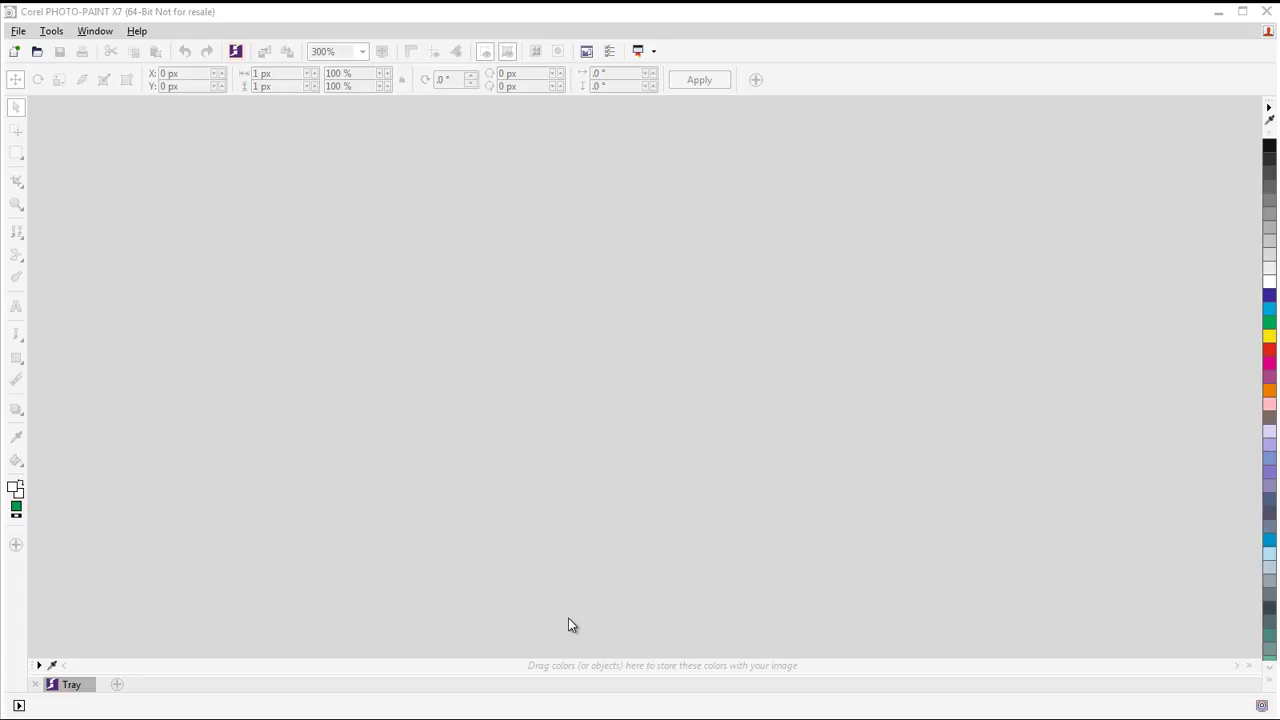
Create a new A4 portrait image, 210 × 297 mm at 72 dpi in 24-bit RGB, with 3 frames
click(13, 52)
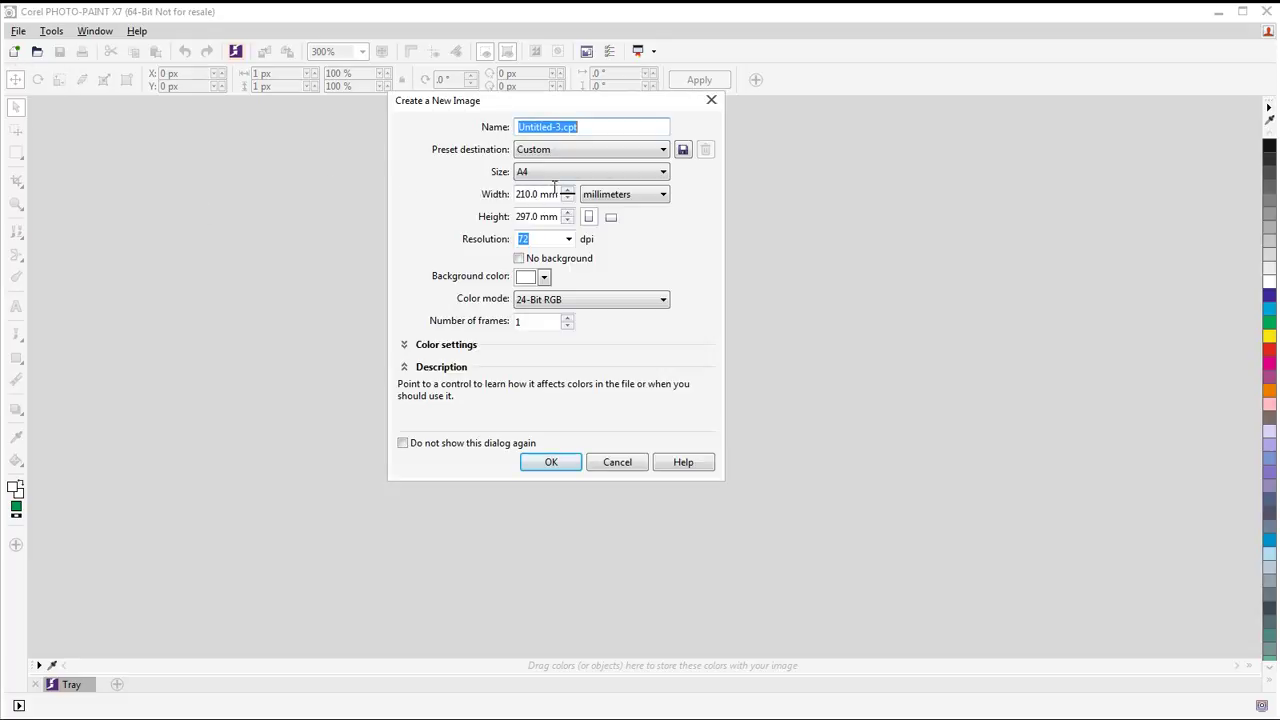
click(610, 217)
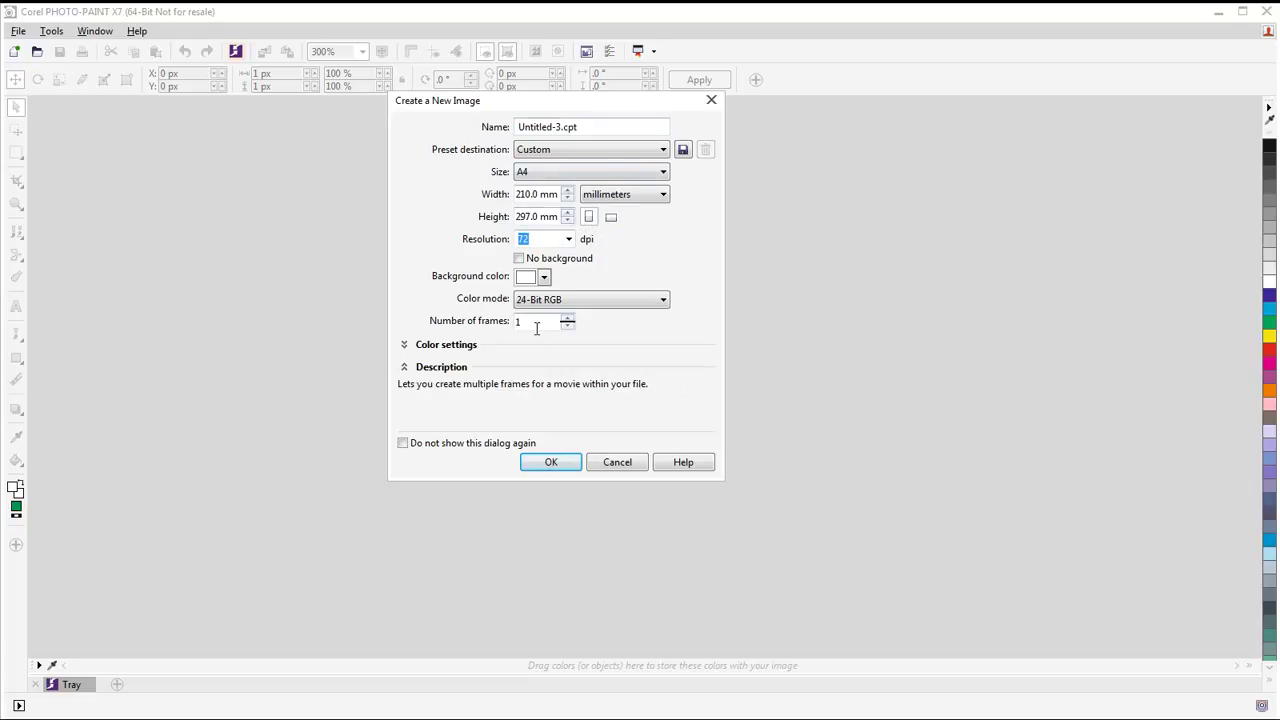
click(567, 318)
click(567, 318)
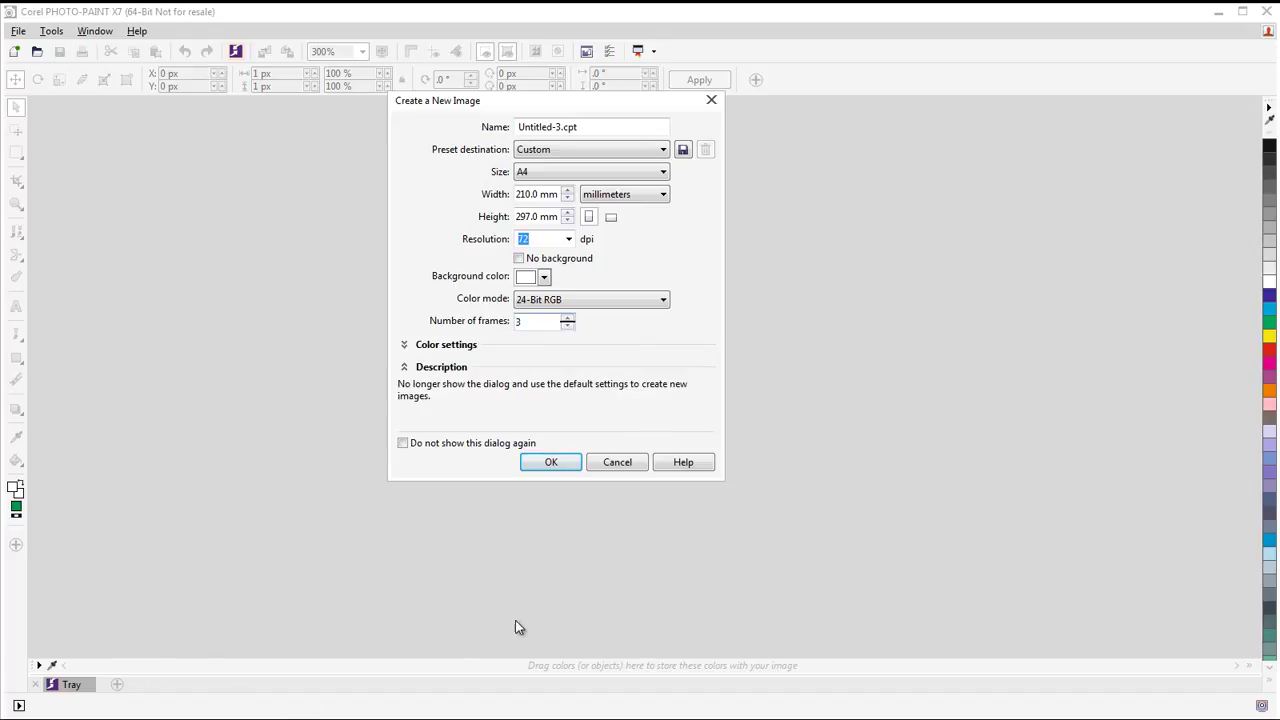
click(571, 466)
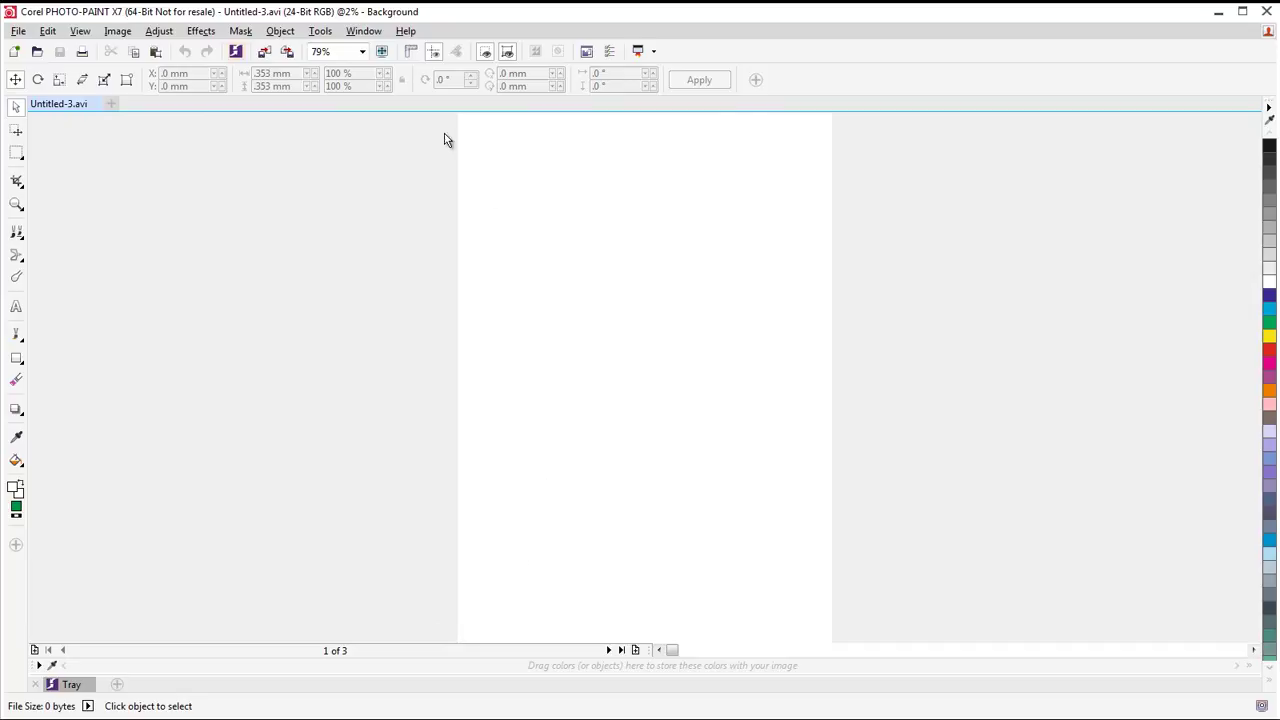
Start importing images and browse to the עונות השנה folder in the Pictures library, with the import dialog enlarged
click(264, 55)
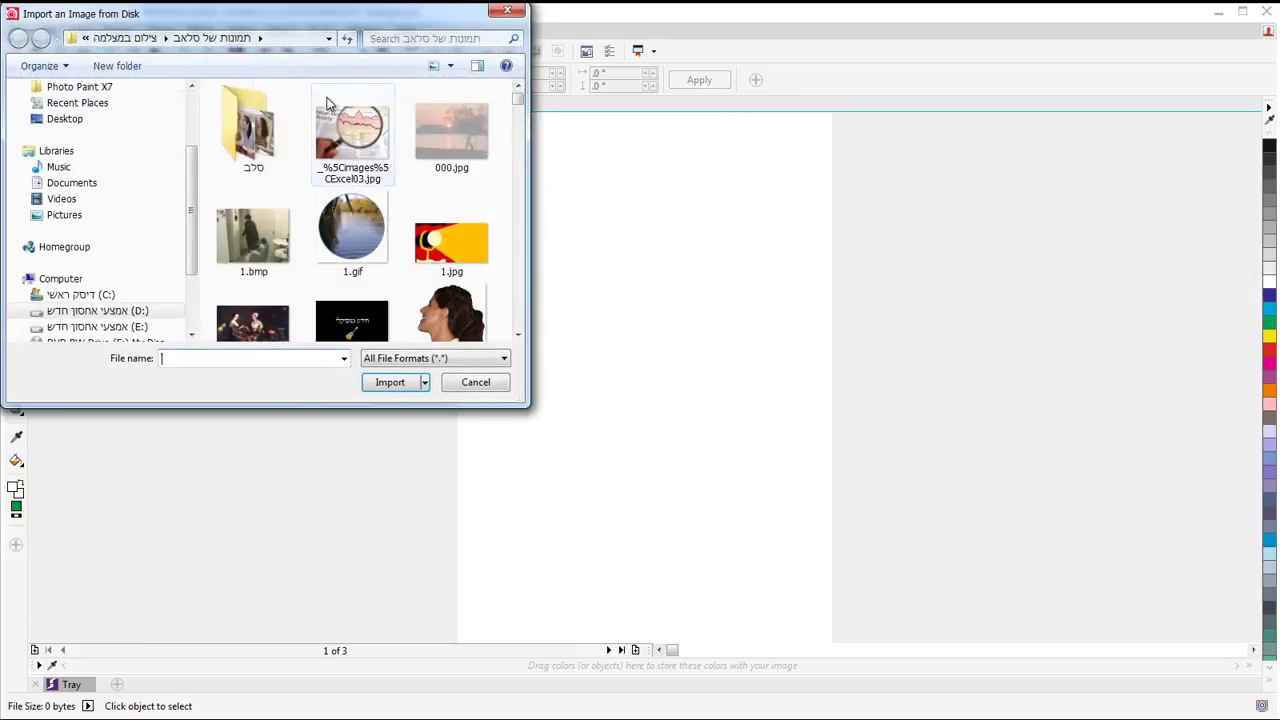
drag(519, 404, 1114, 596)
mouse_move(773, 26)
mouse_down()
mouse_move(820, 46)
mouse_move(861, 100)
mouse_up()
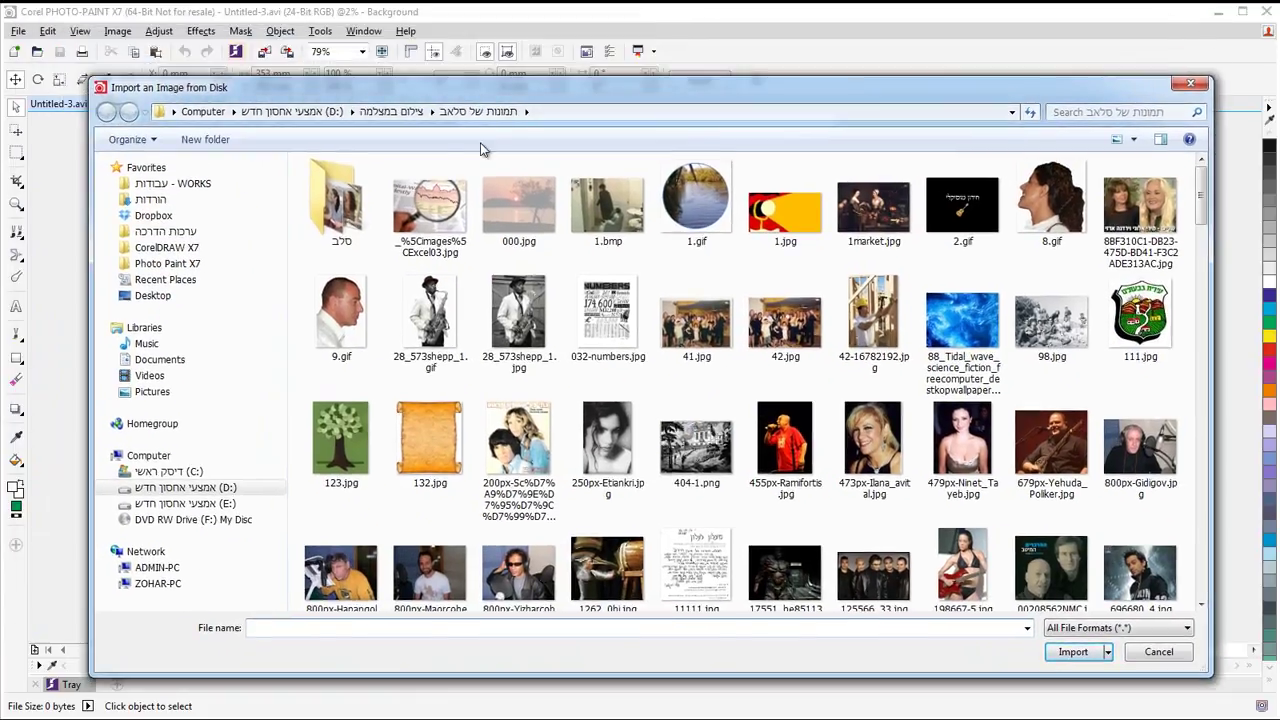
click(153, 393)
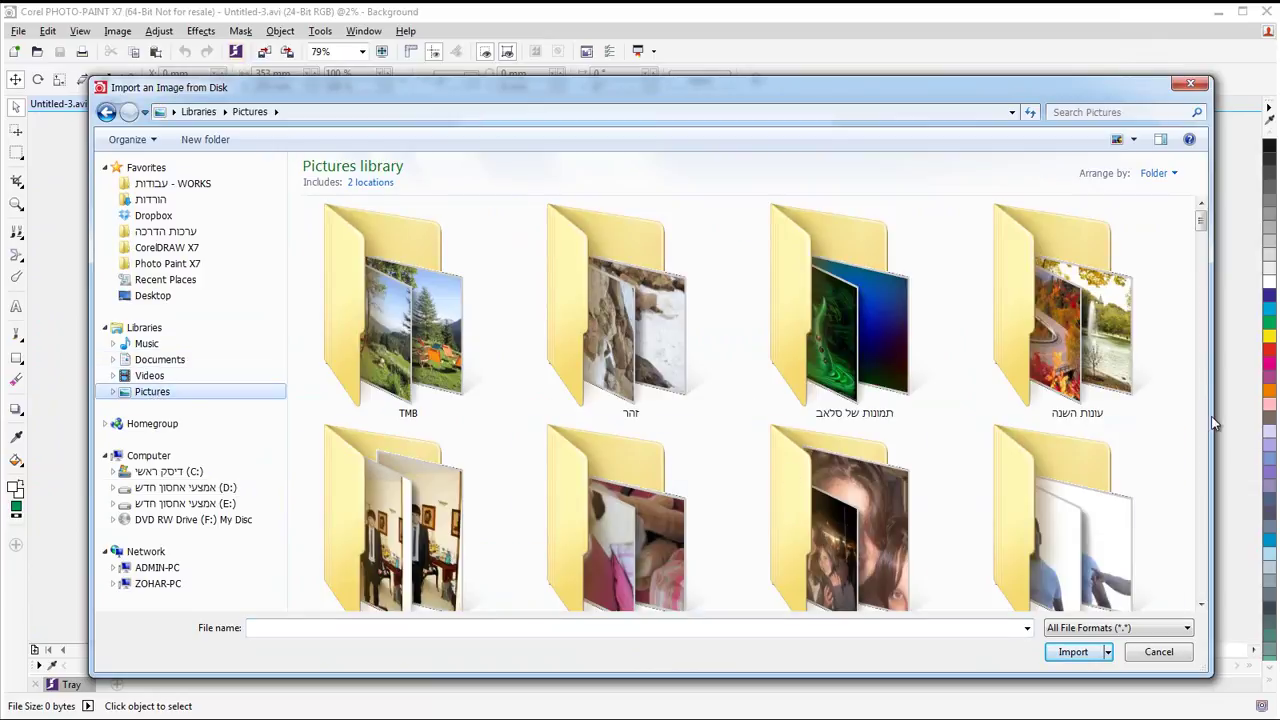
scroll(1207, 380, down, 3)
scroll(1200, 245, up, 3)
click(1069, 317)
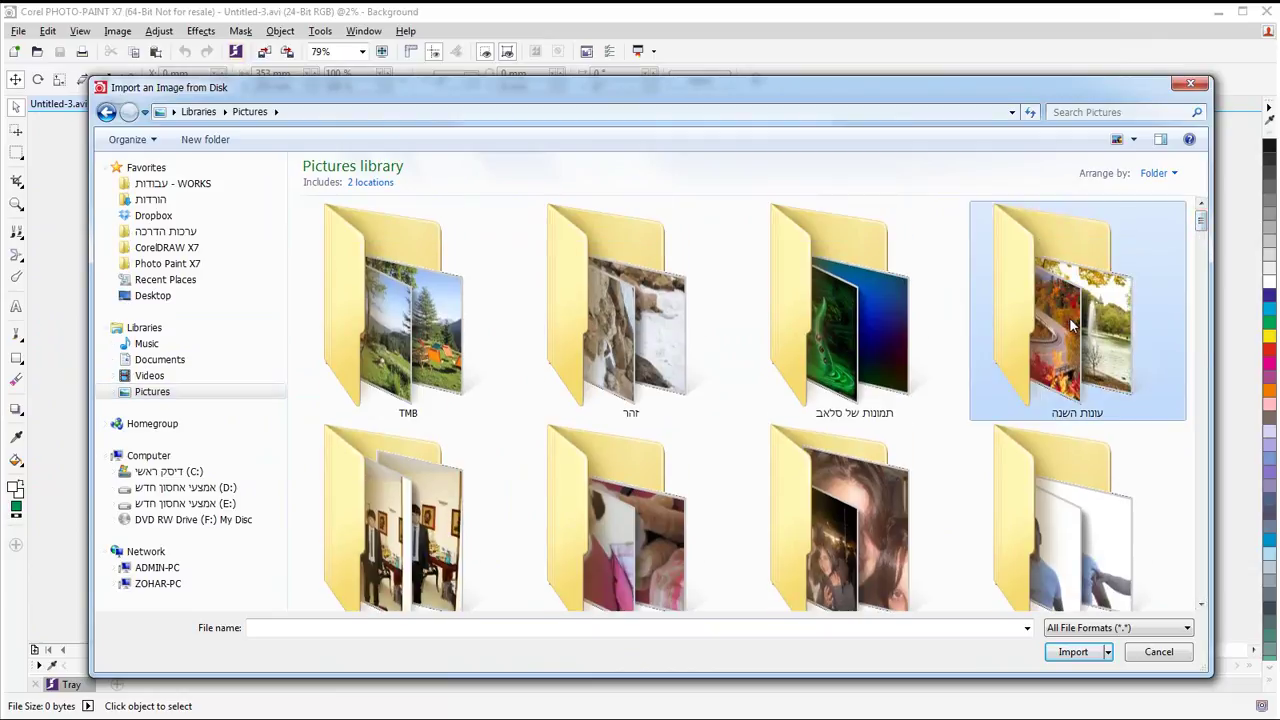
double_click(1069, 317)
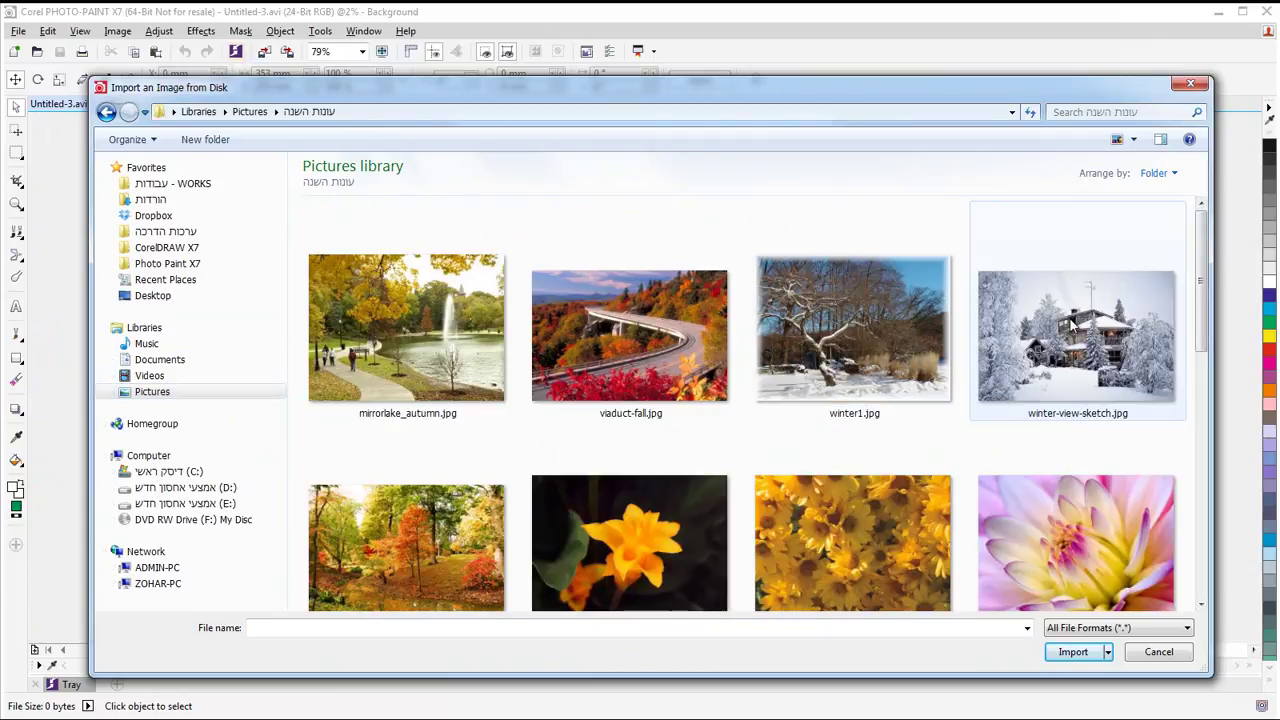
Import mirrorlake_autumn.jpg, viaduct-fall.jpg, winter1.jpg, winter-view-sketch.jpg, autumn18.jpg and Fall.jpg together
click(416, 322)
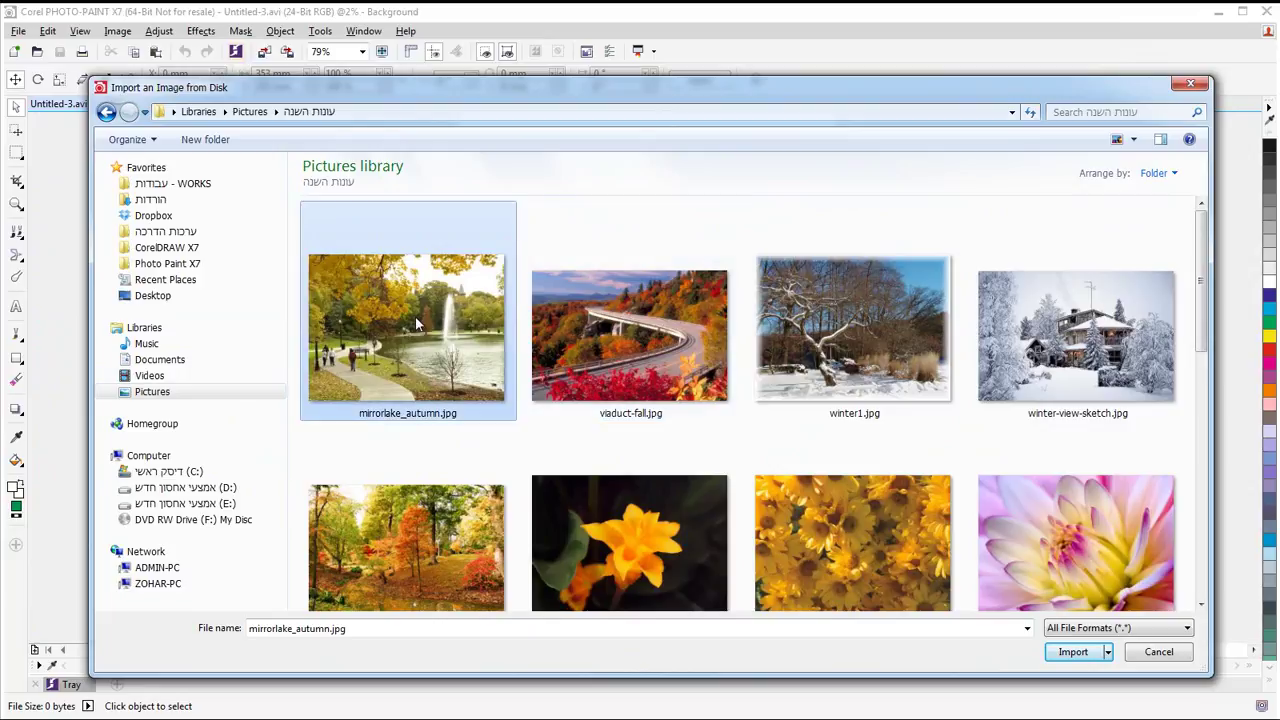
ctrl+click(629, 347)
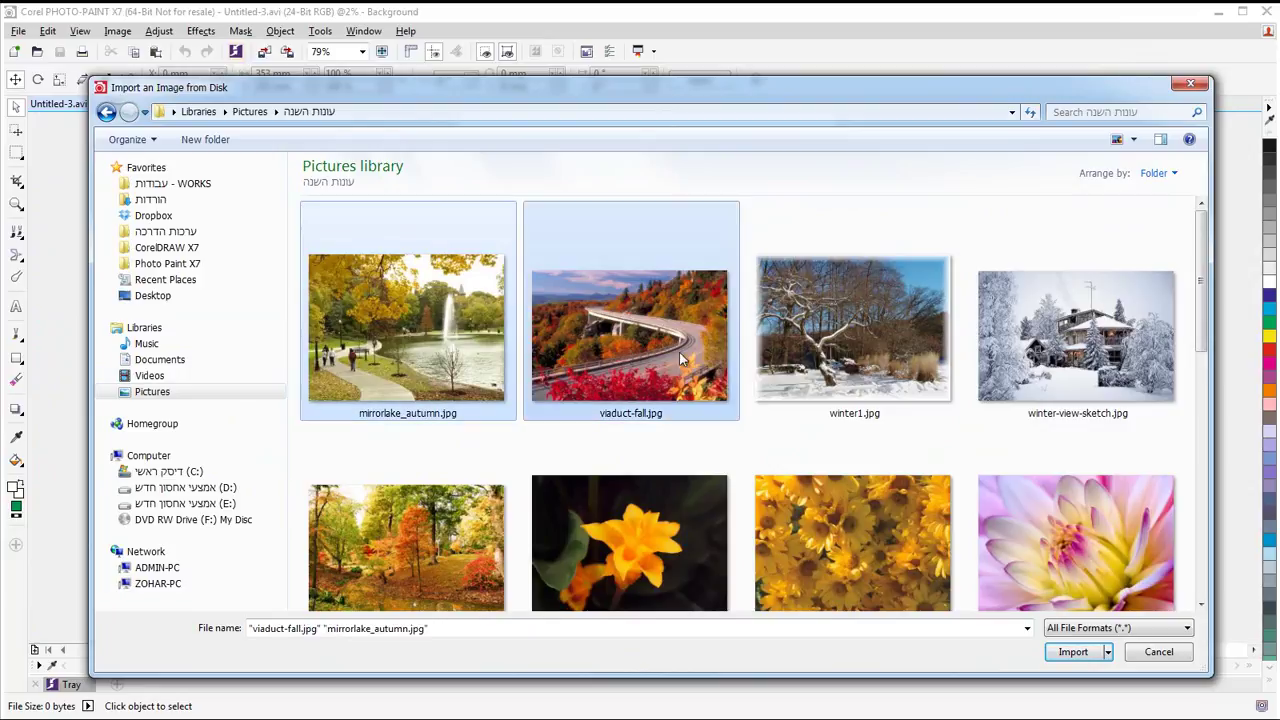
ctrl+click(854, 330)
drag(1209, 322, 1199, 450)
ctrl+click(1125, 355)
ctrl+click(411, 301)
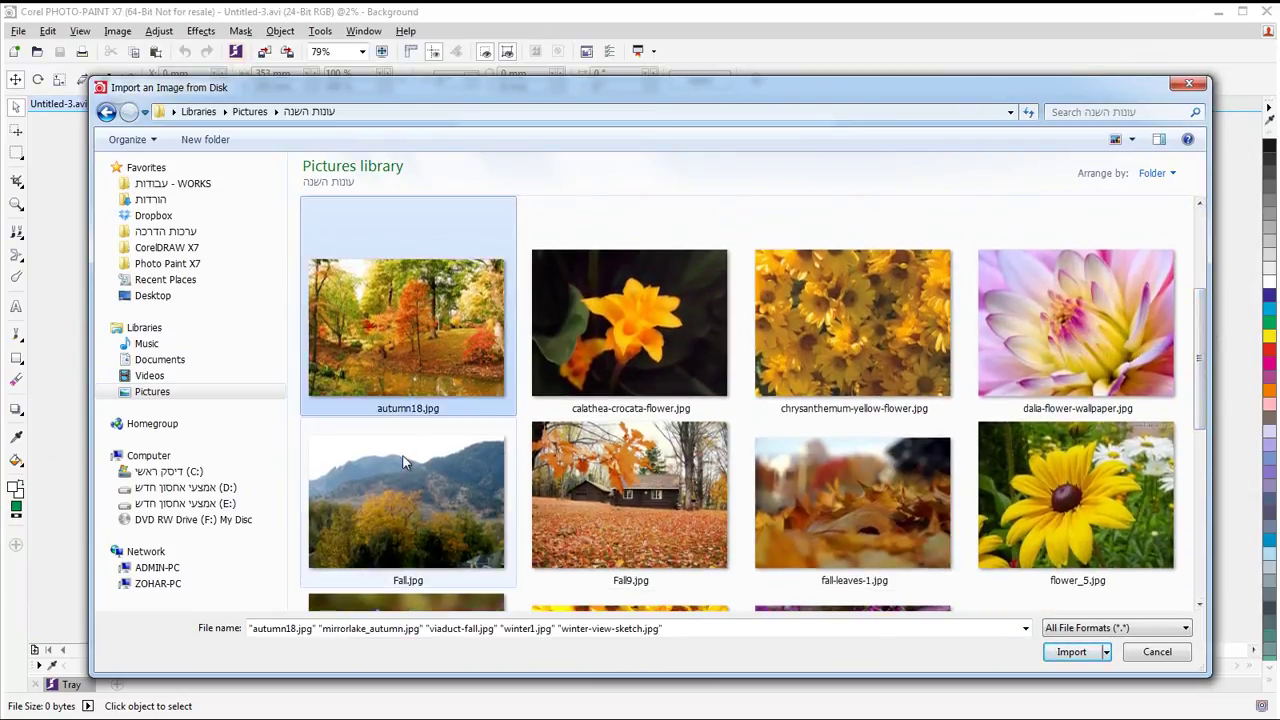
ctrl+click(461, 483)
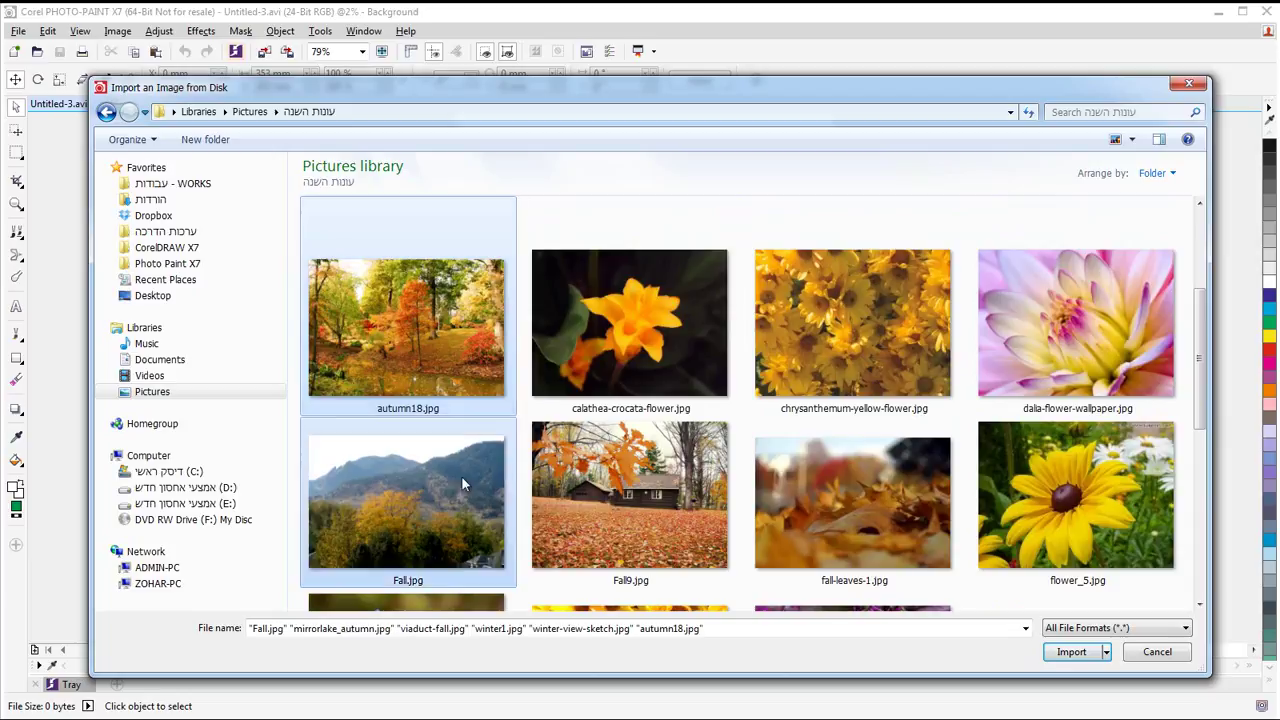
click(1071, 652)
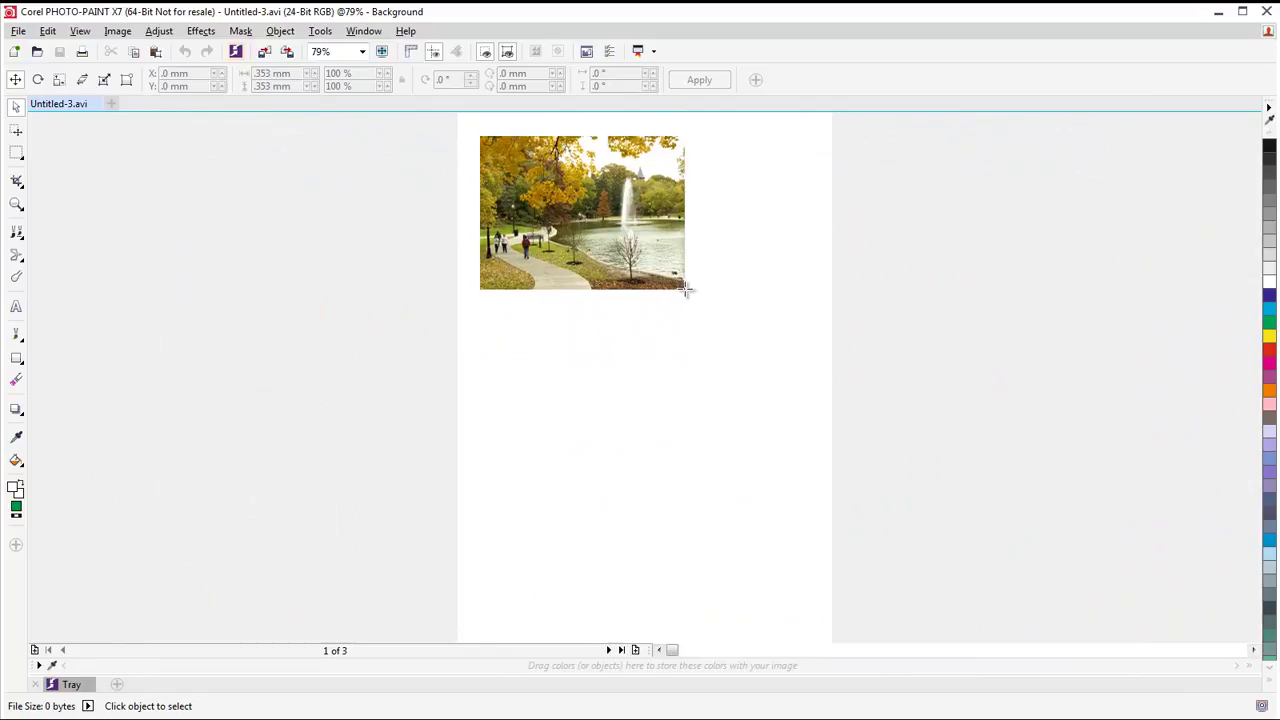
Place the lake and snowy house photos at full size, the viaduct photo about 65 × 43 mm and the winter tree photo about 46 × 34 mm
click(683, 286)
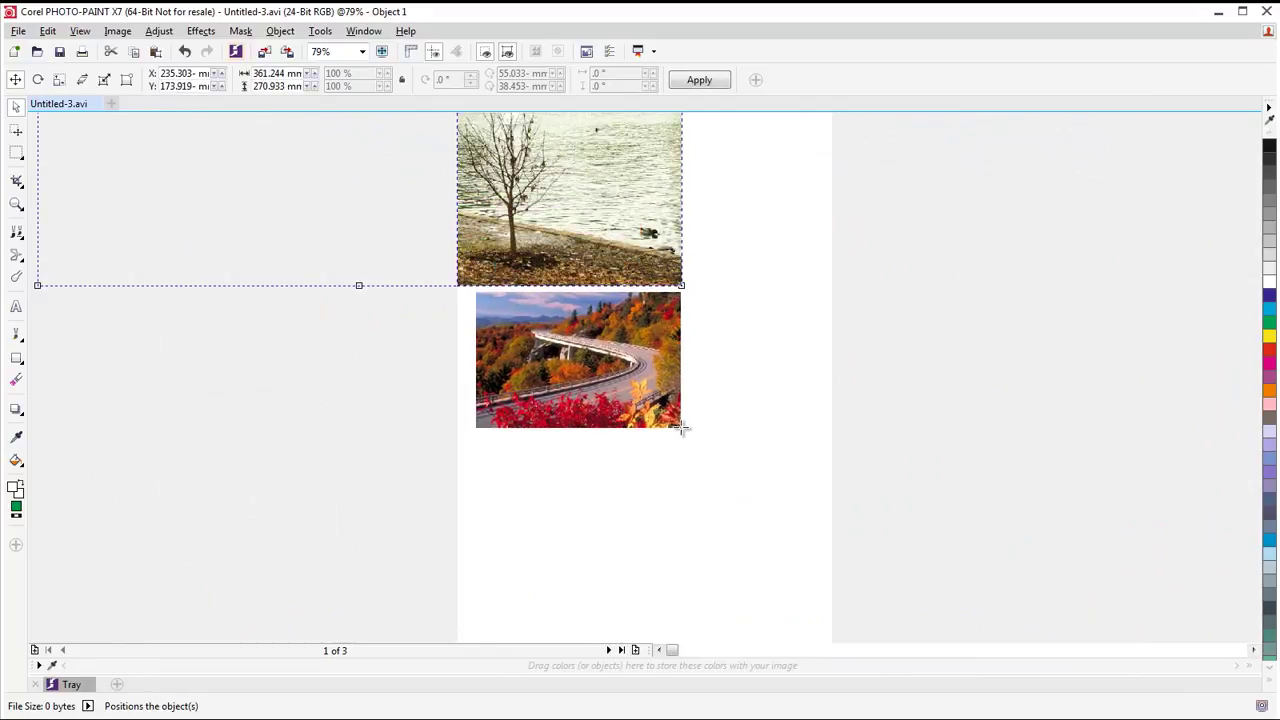
drag(516, 317, 630, 392)
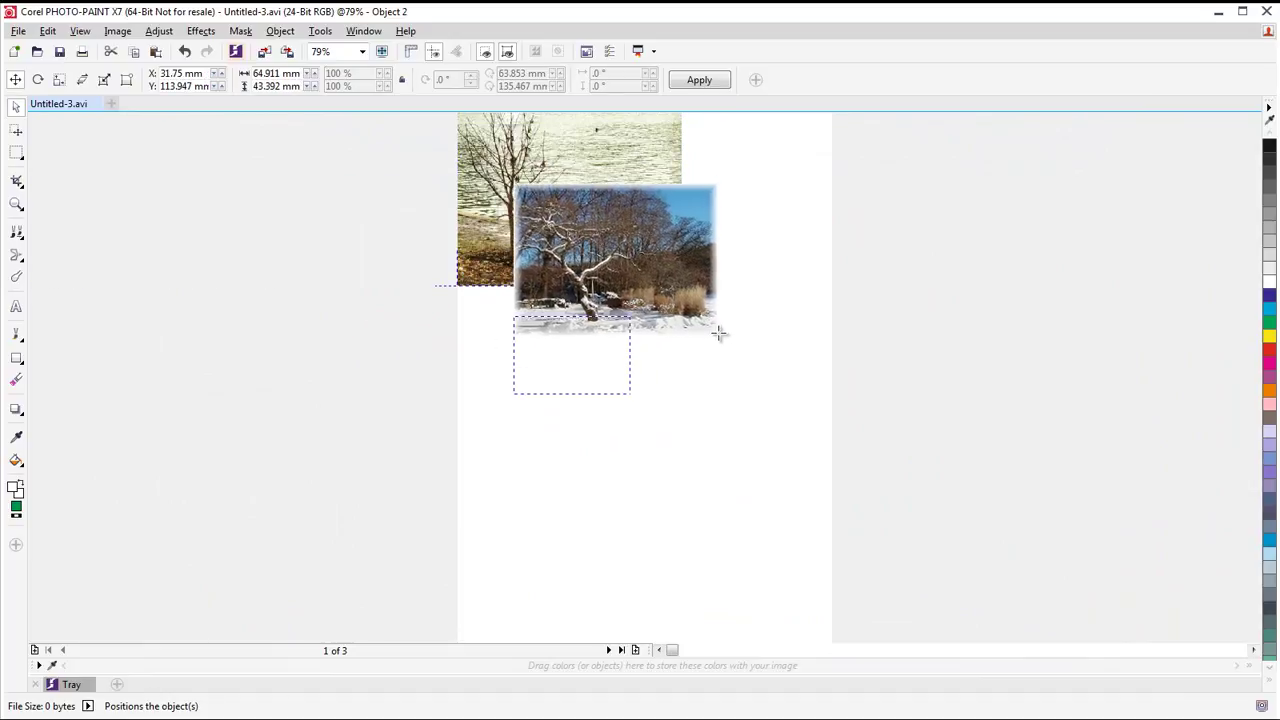
drag(702, 317, 786, 256)
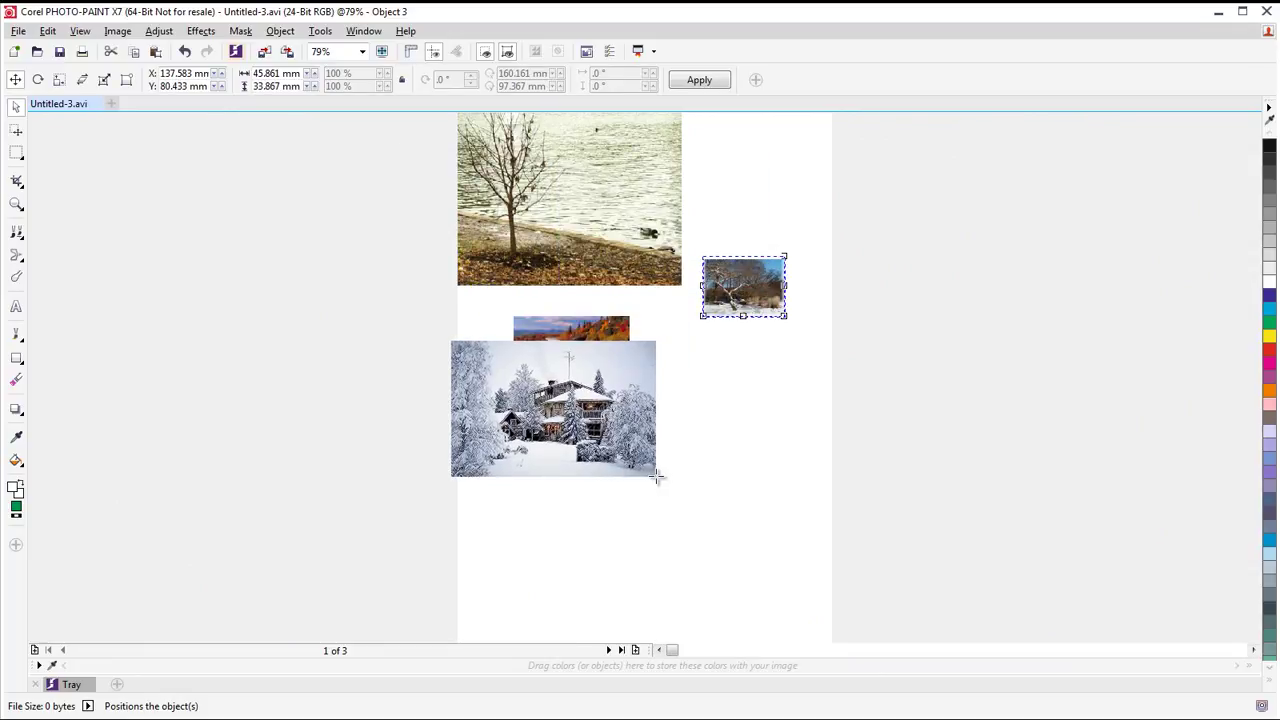
click(767, 600)
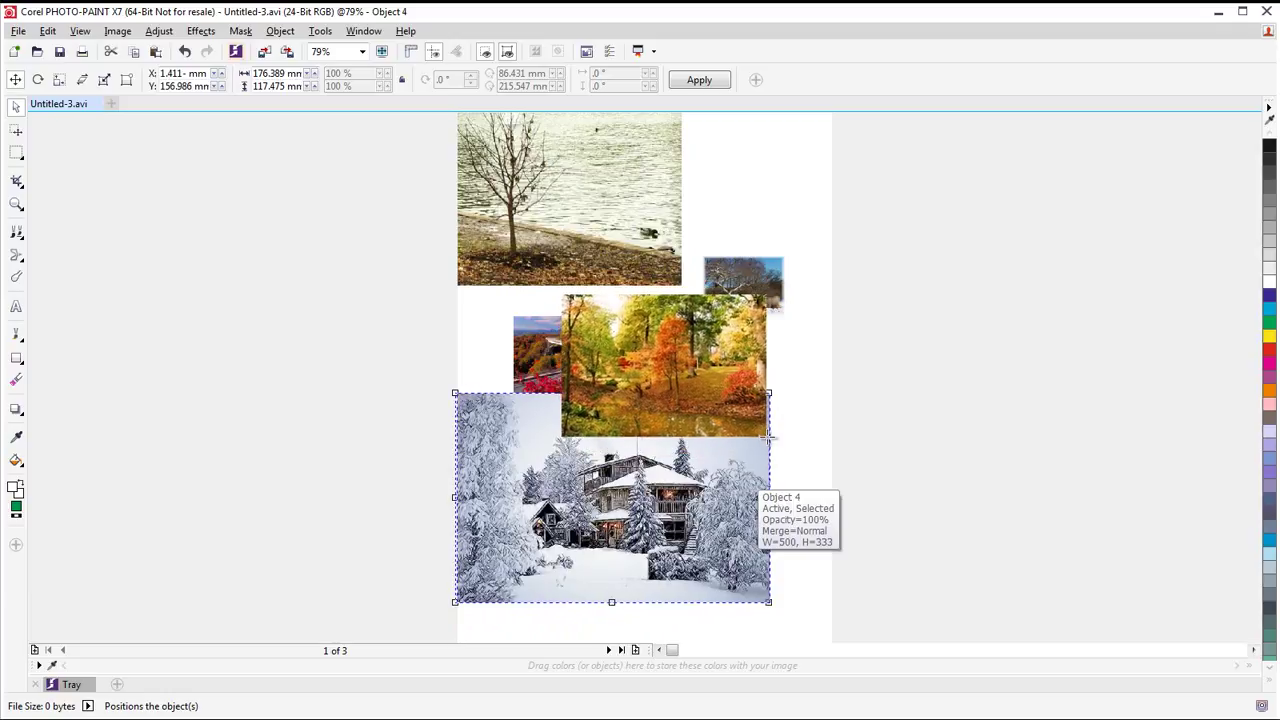
Place the autumn park photo about 50 × 35 mm and the mountain photo about 41 × 28 mm near the page's right edge
click(794, 254)
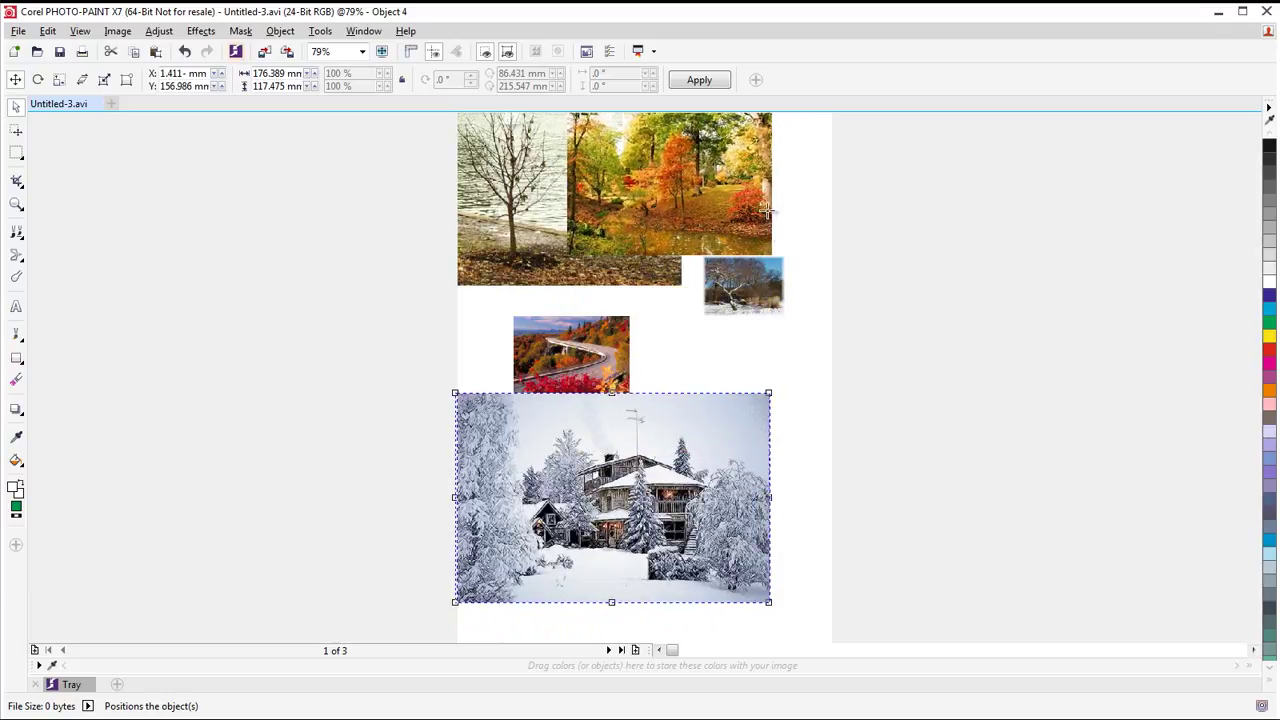
drag(681, 170, 682, 168)
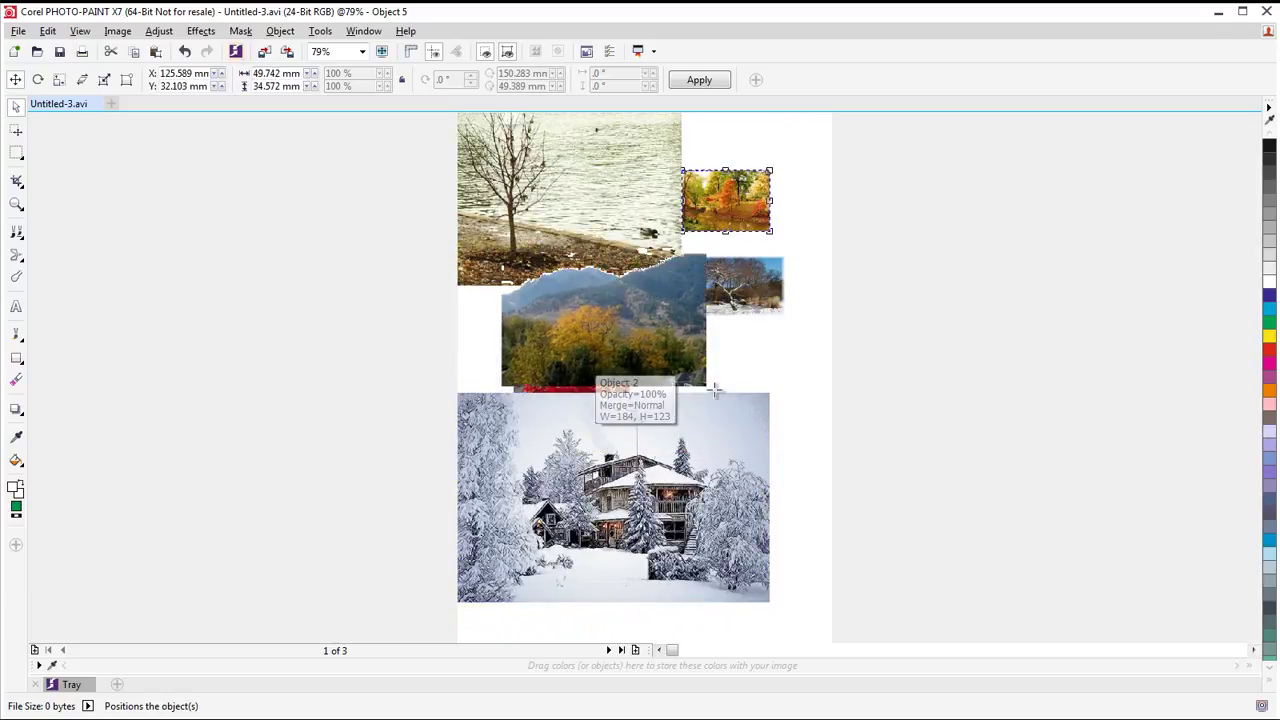
drag(696, 343, 771, 393)
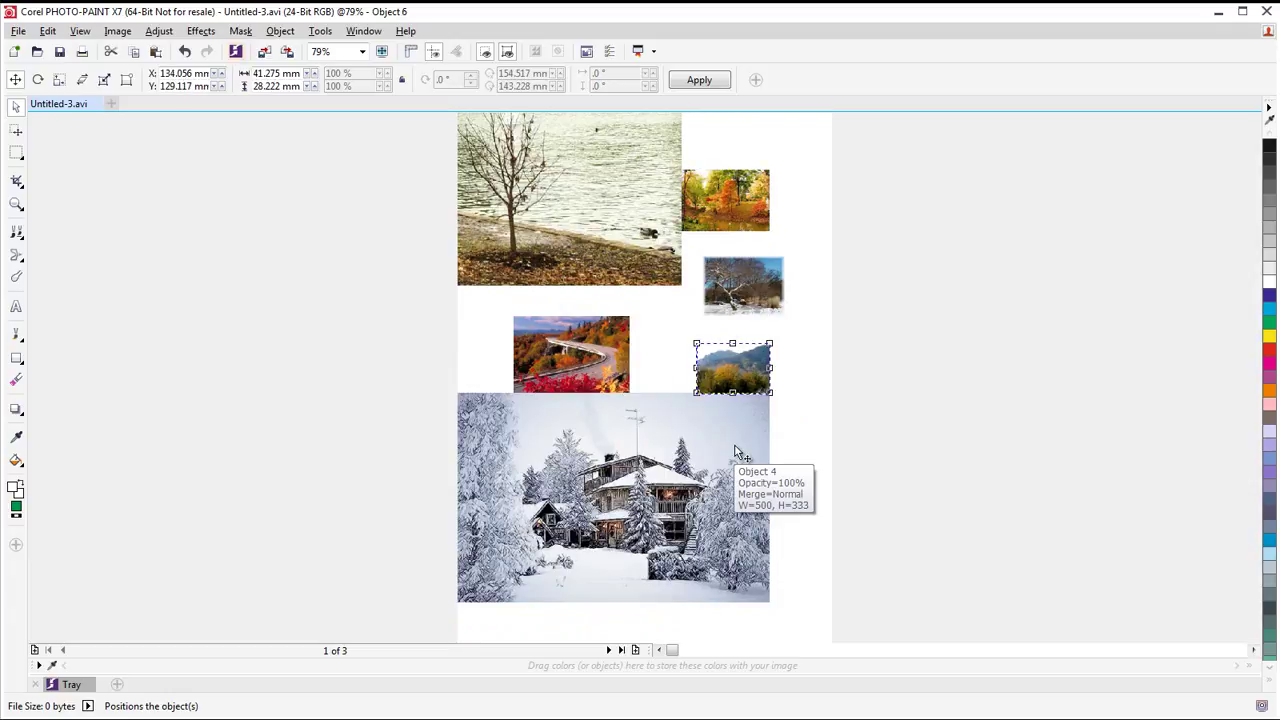
click(806, 343)
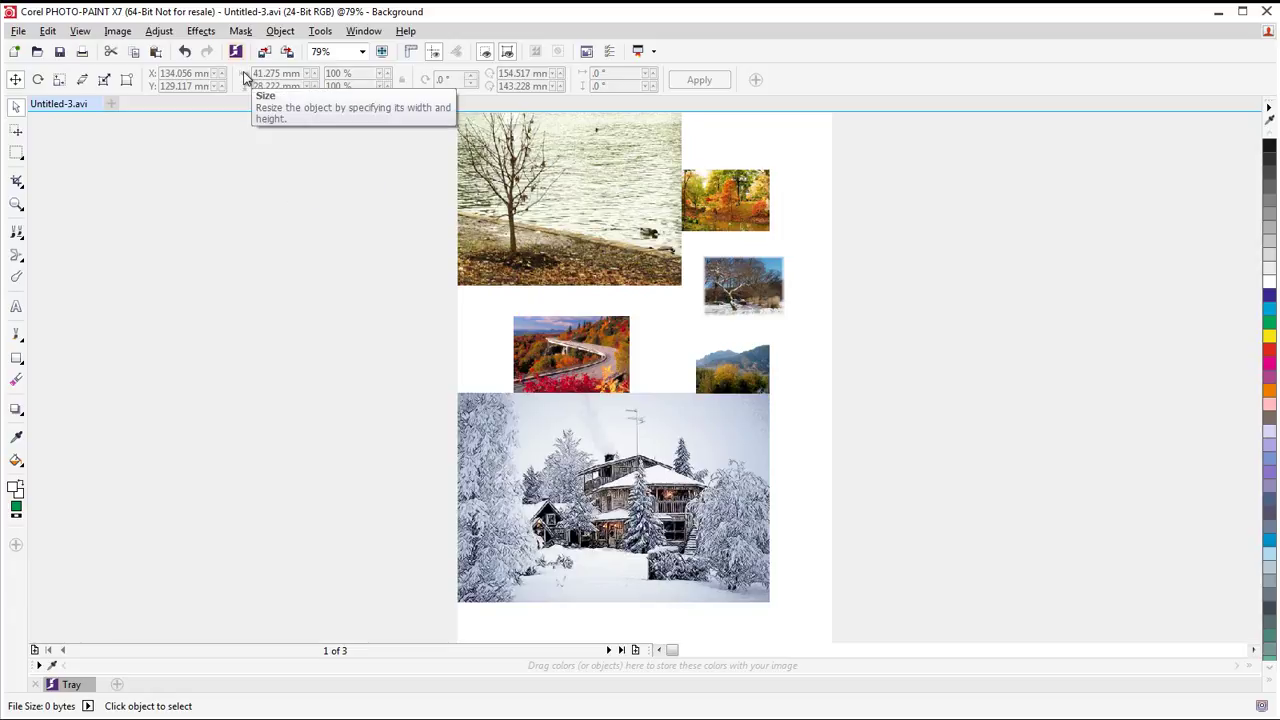
Show the rulers and add two vertical guidelines on the page, at about 22 mm and 69 mm
click(79, 31)
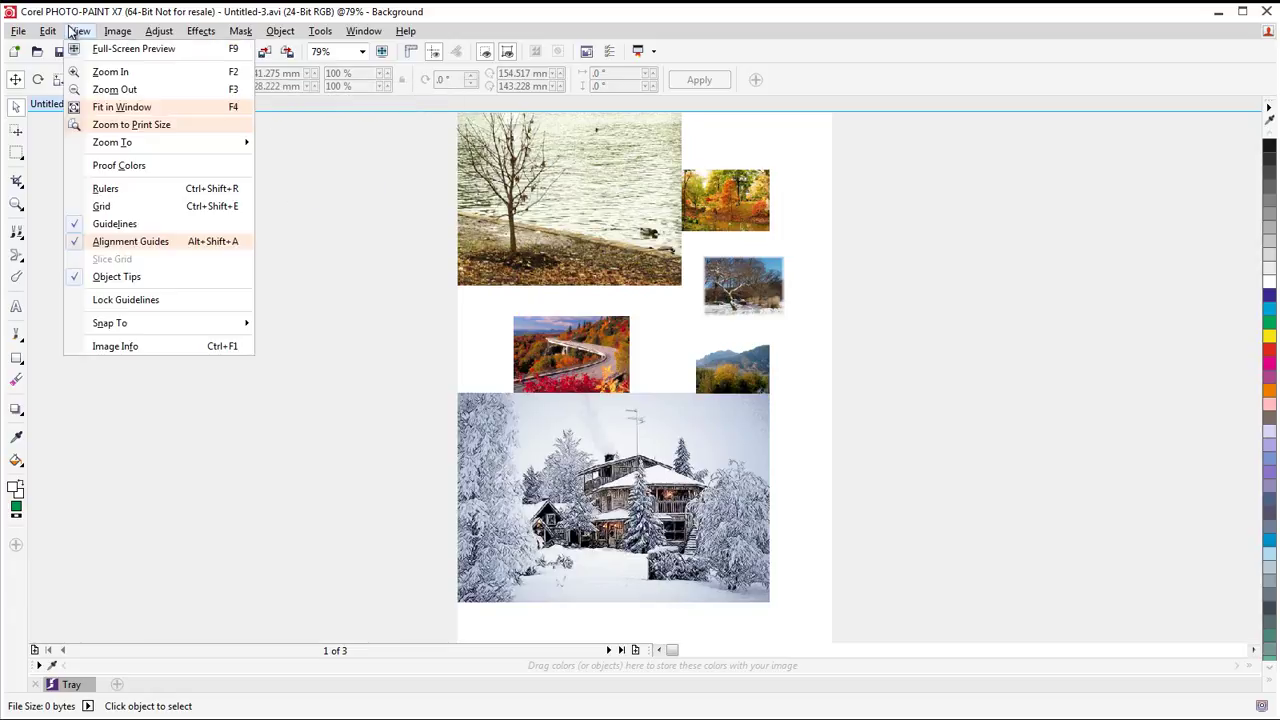
click(92, 192)
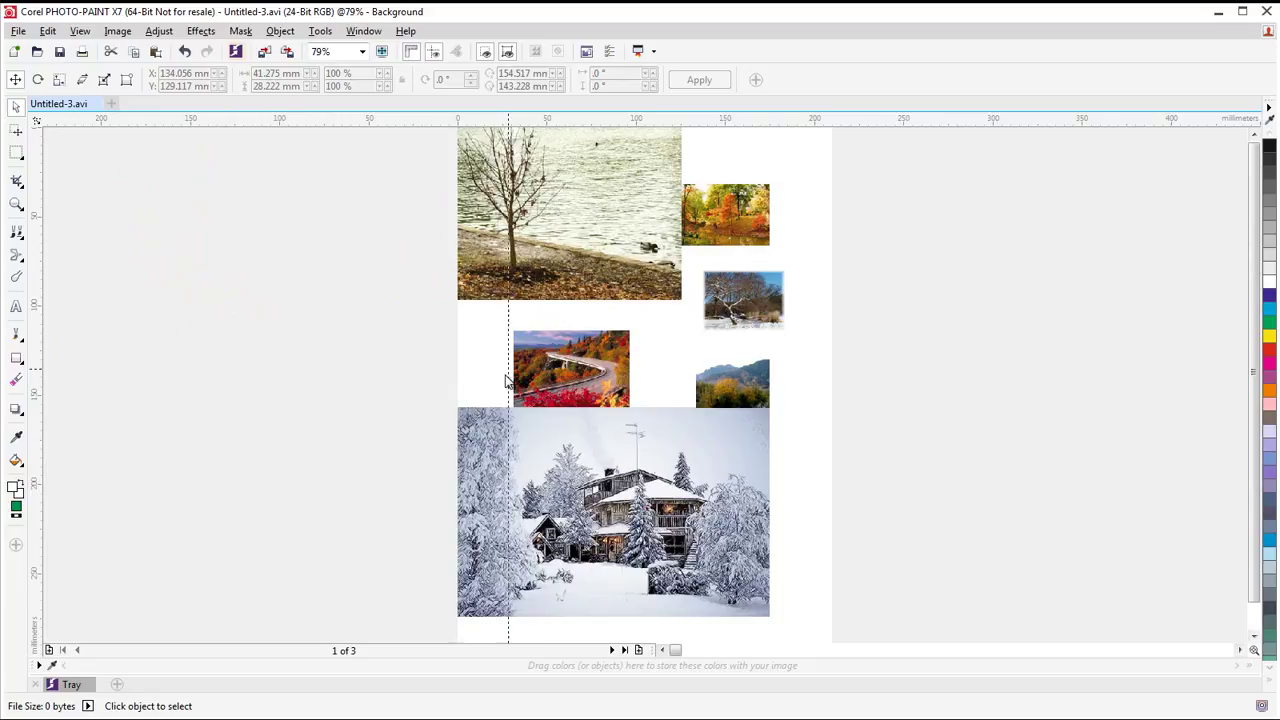
drag(500, 381, 497, 382)
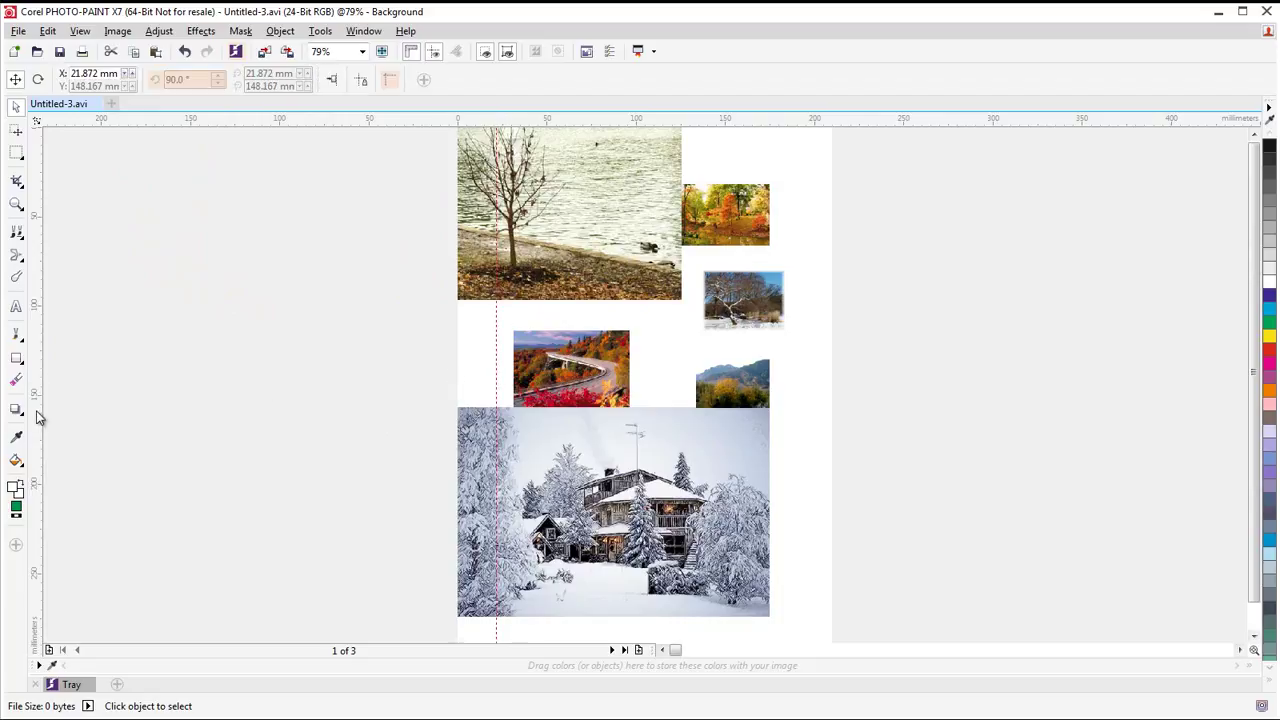
drag(579, 455, 580, 455)
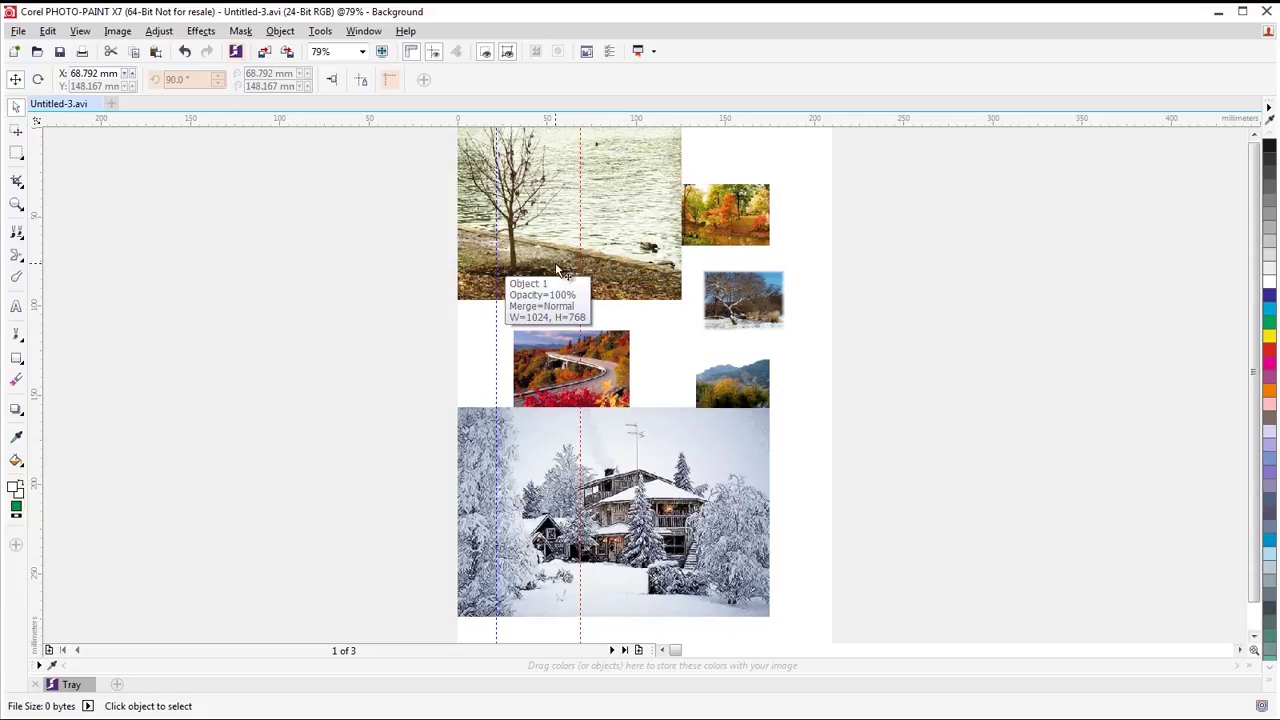
Move the second vertical guideline to about 85 mm and deselect it
click(583, 328)
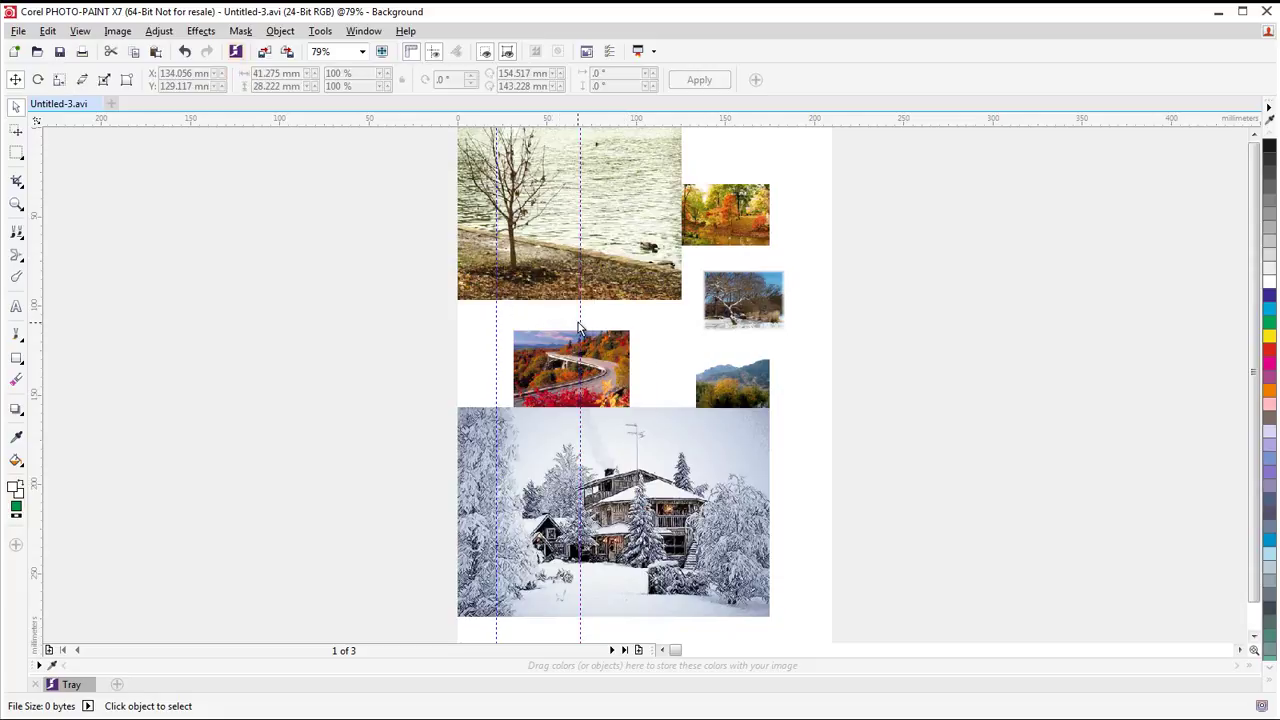
click(581, 328)
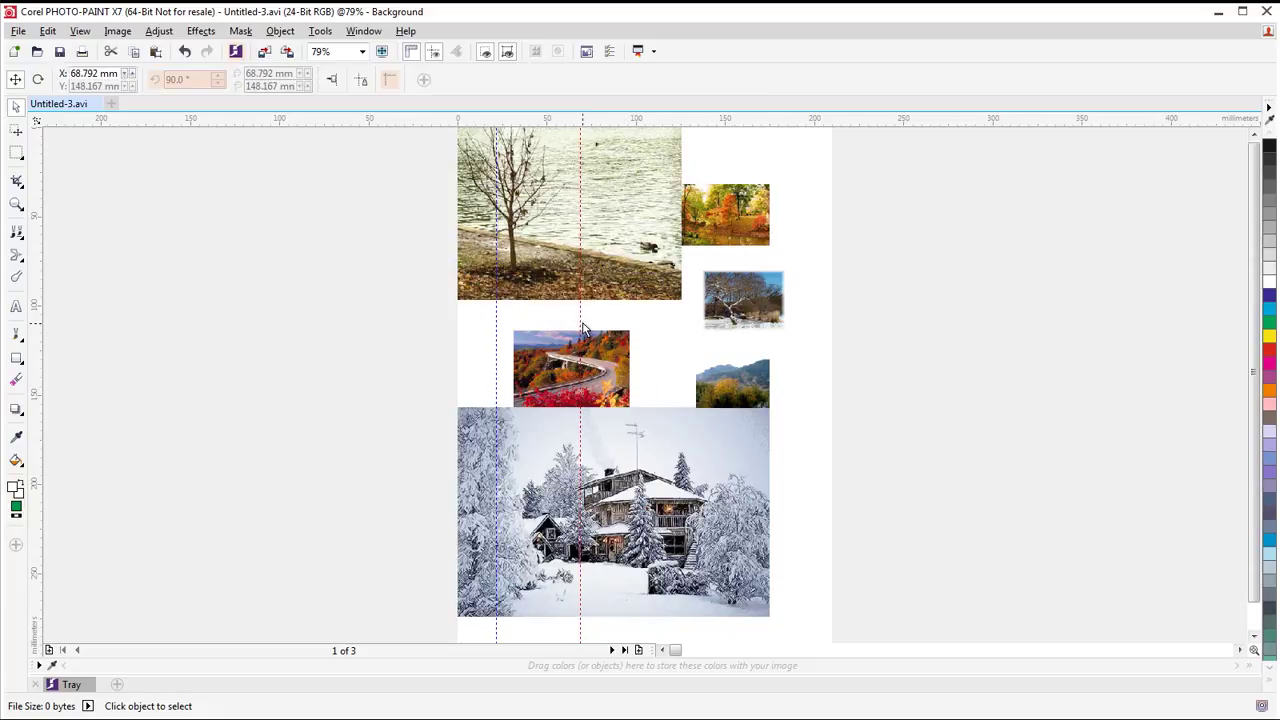
drag(610, 325, 611, 320)
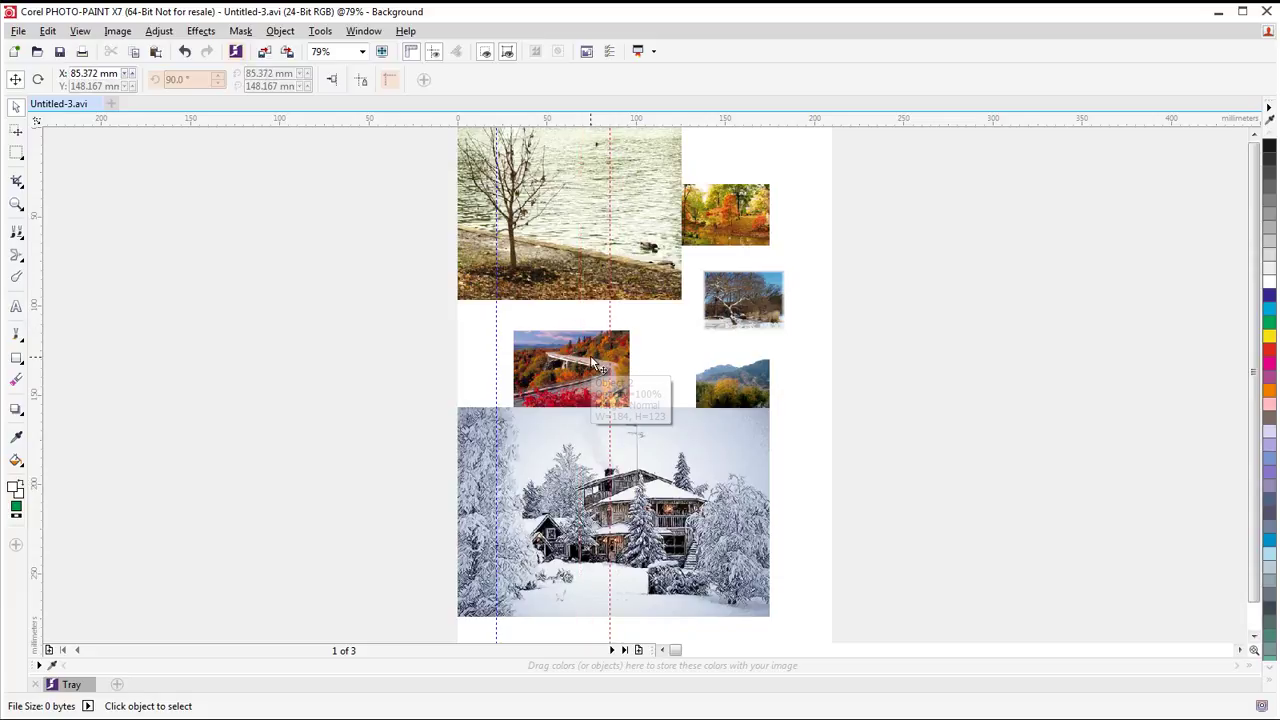
right_click(611, 316)
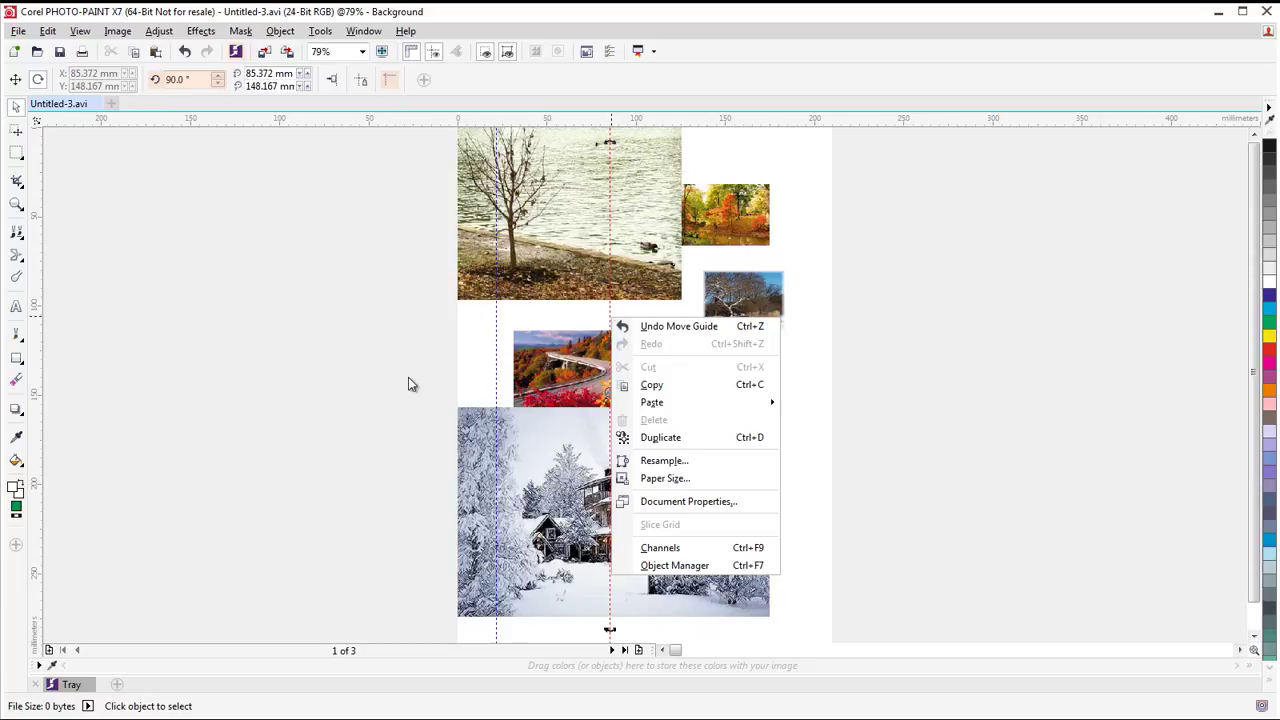
click(445, 380)
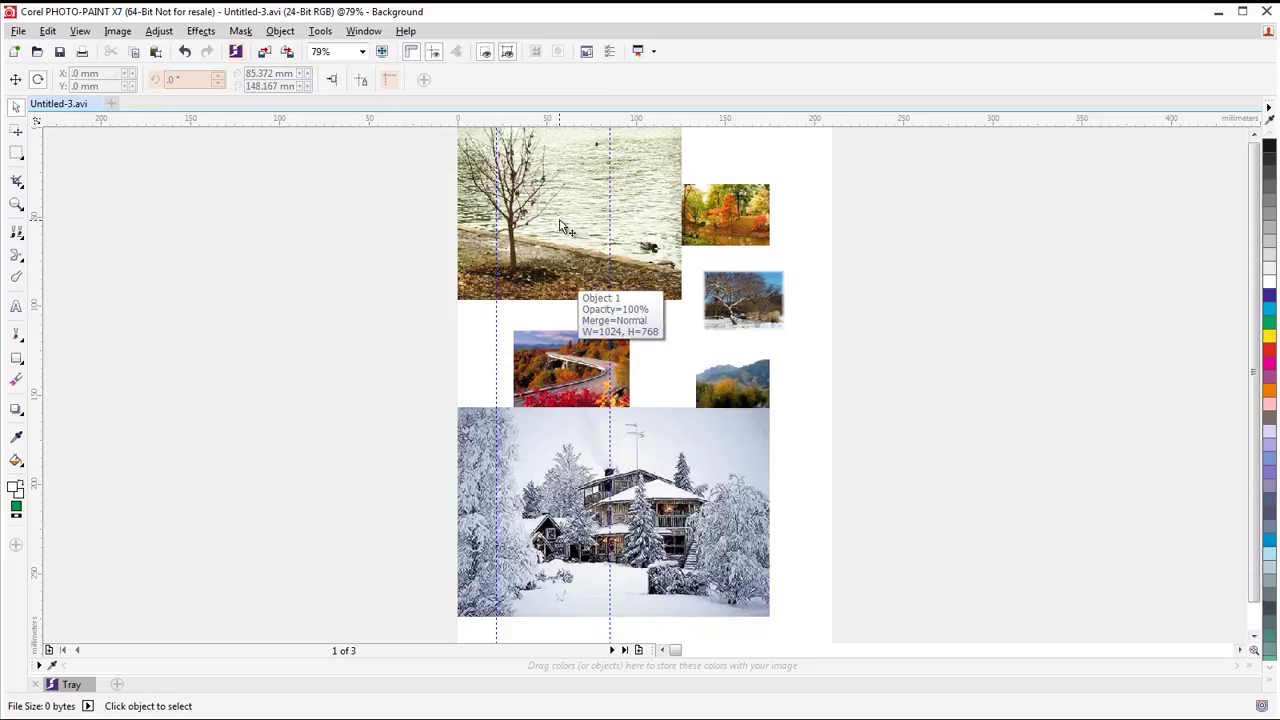
Fit the lake photo between the two guidelines at about 64 × 48 mm, with its upper edge about 19 mm down the page
drag(541, 222, 993, 598)
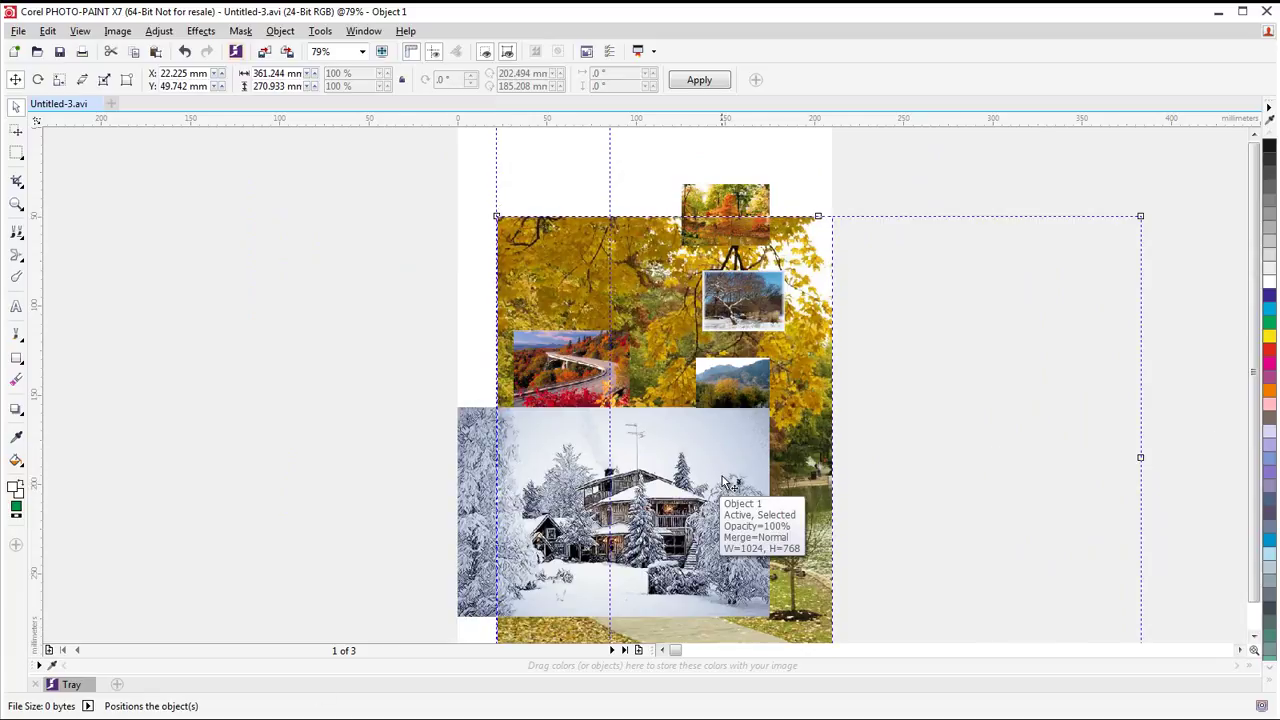
scroll(729, 483, down, 1)
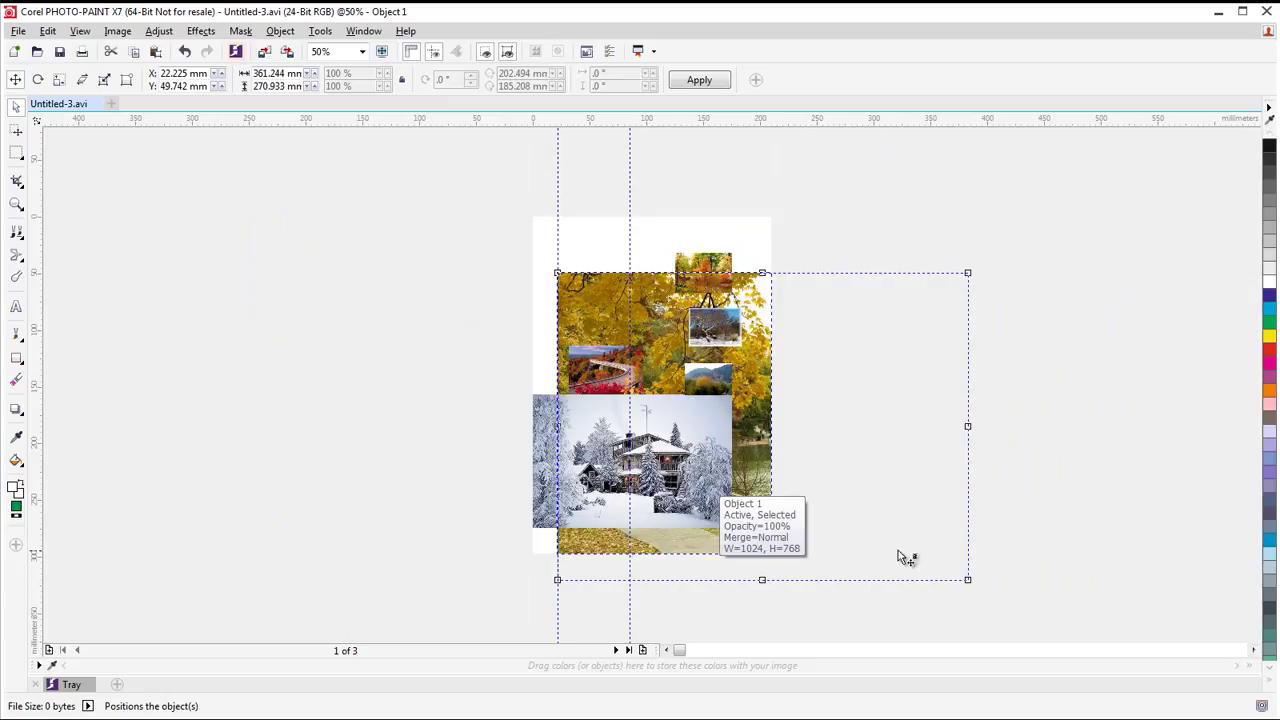
drag(964, 578, 626, 331)
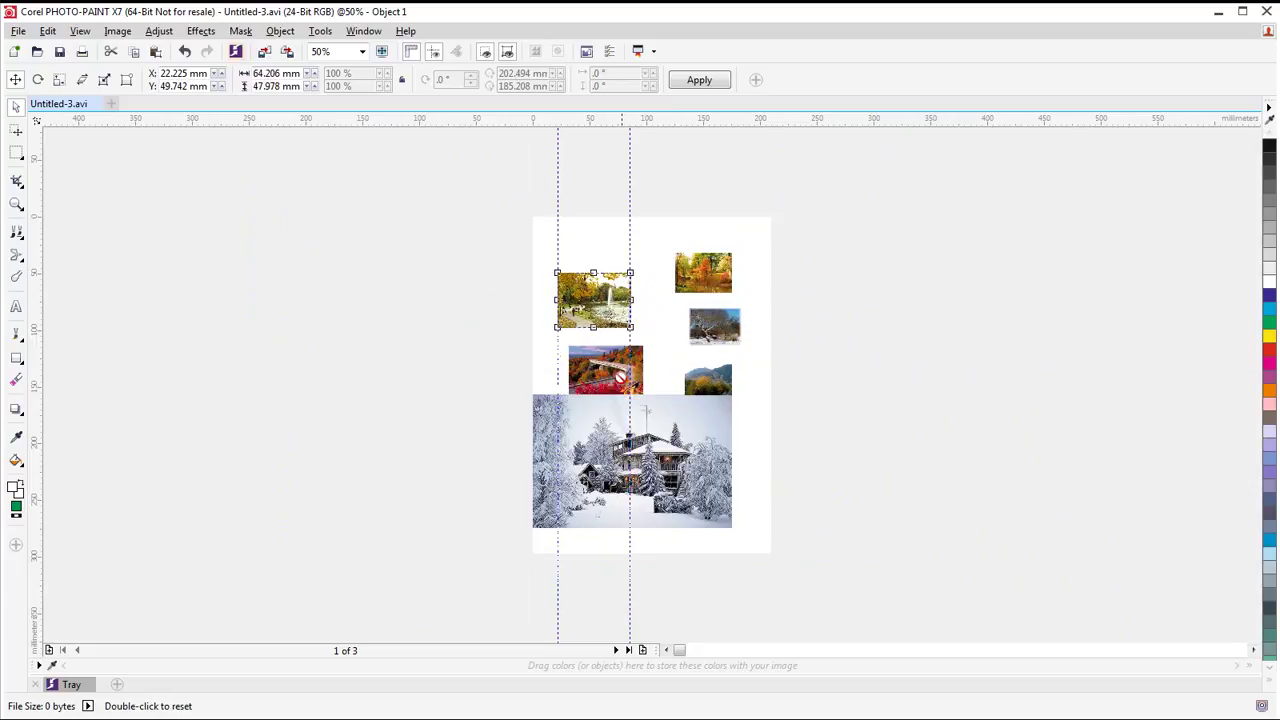
drag(588, 292, 590, 256)
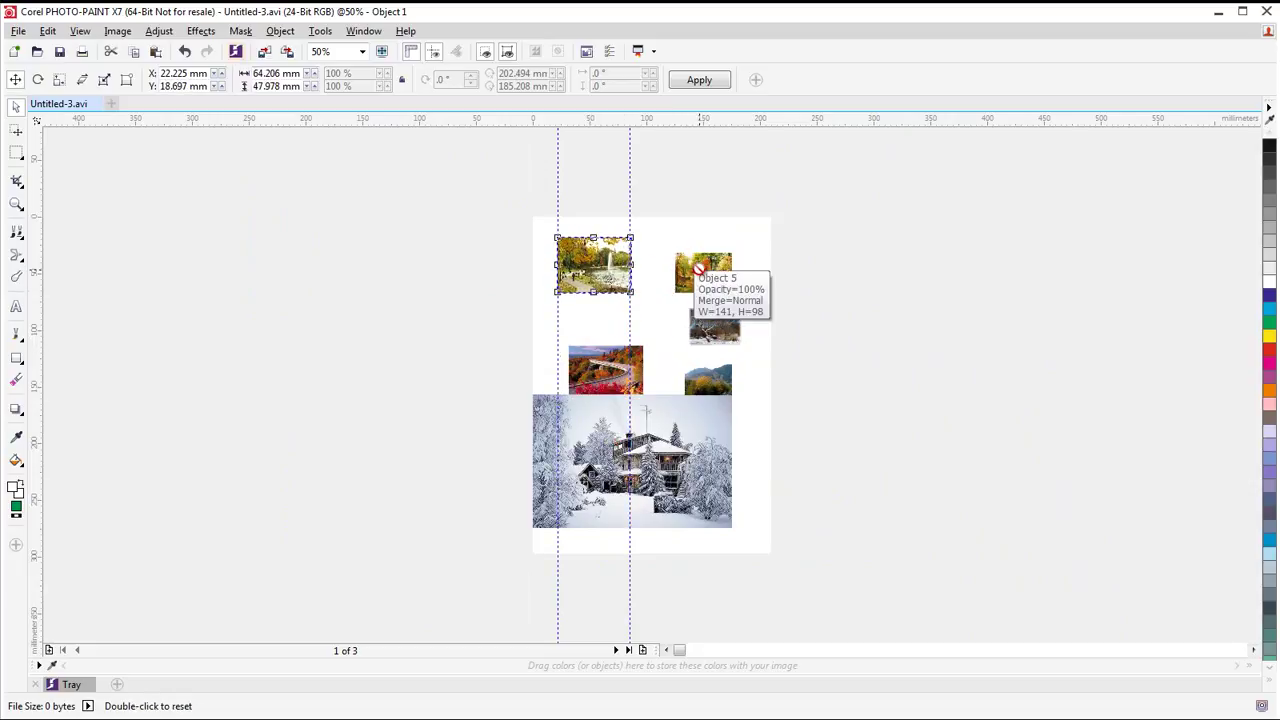
Move the autumn park photo below the lake photo and fit the snowy house photo between the guidelines at about 65 × 44 mm
drag(699, 268, 951, 369)
drag(592, 429, 616, 429)
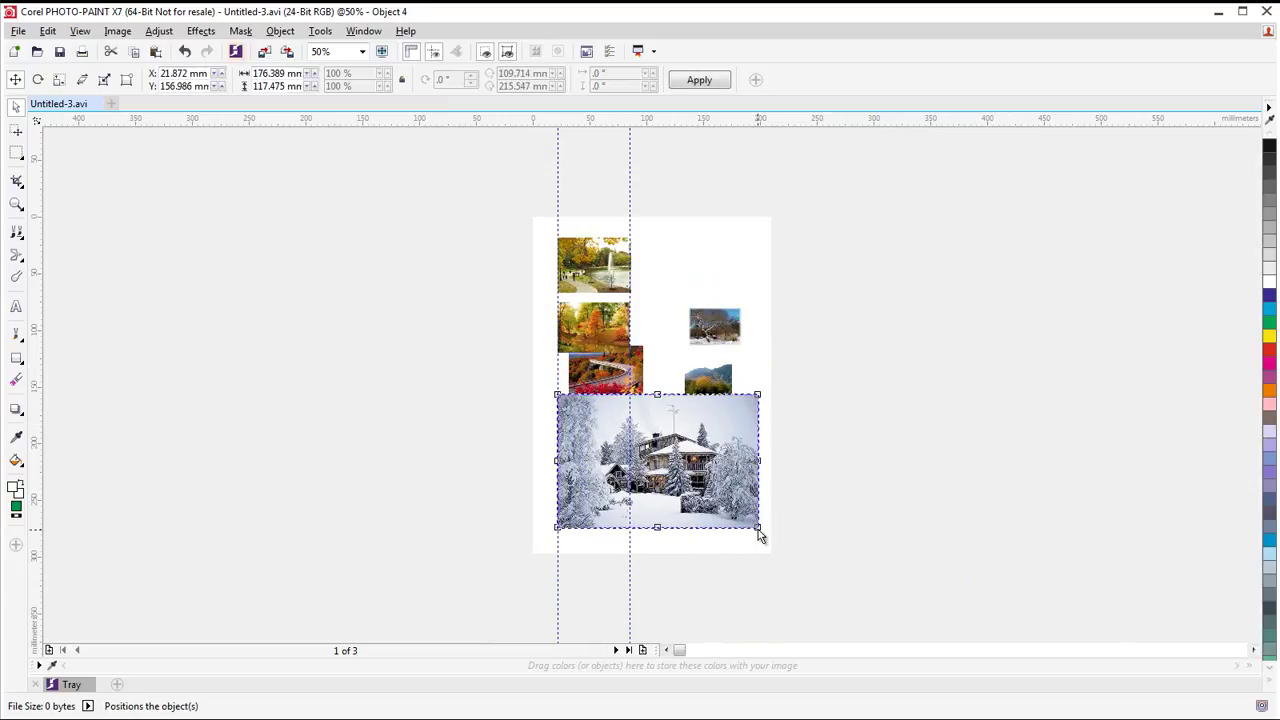
drag(758, 527, 630, 450)
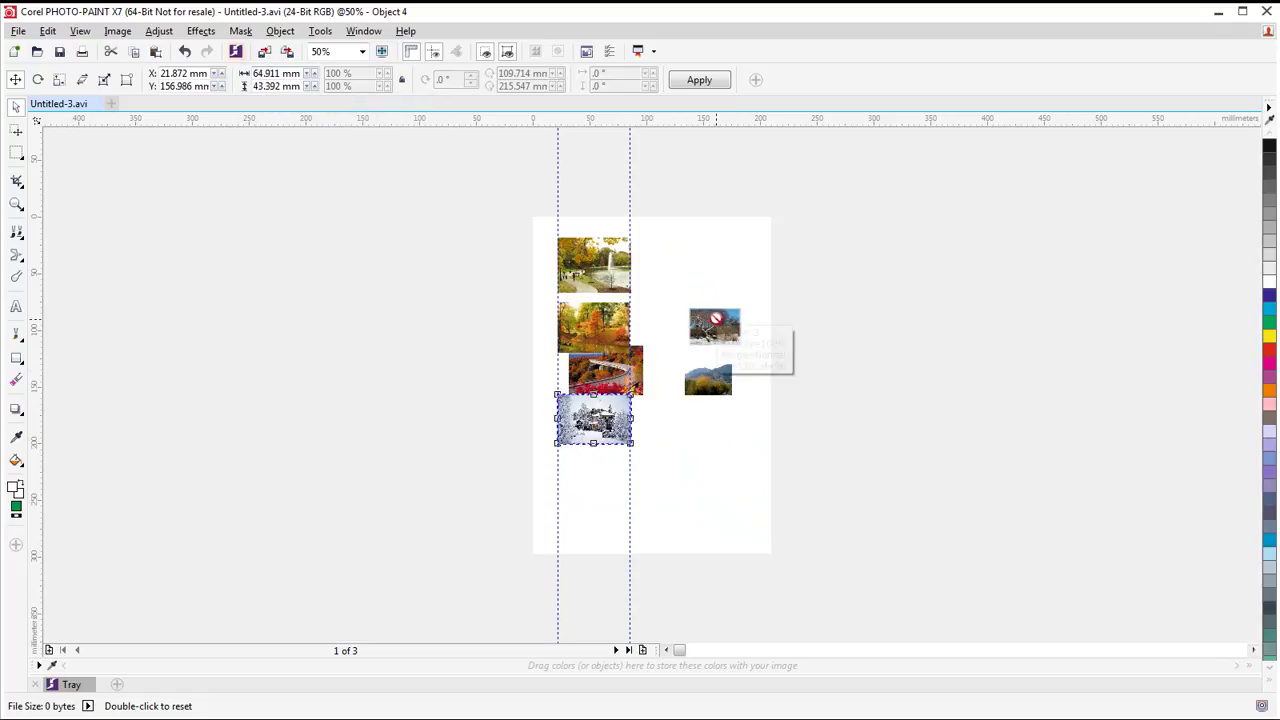
key(ctrl+z)
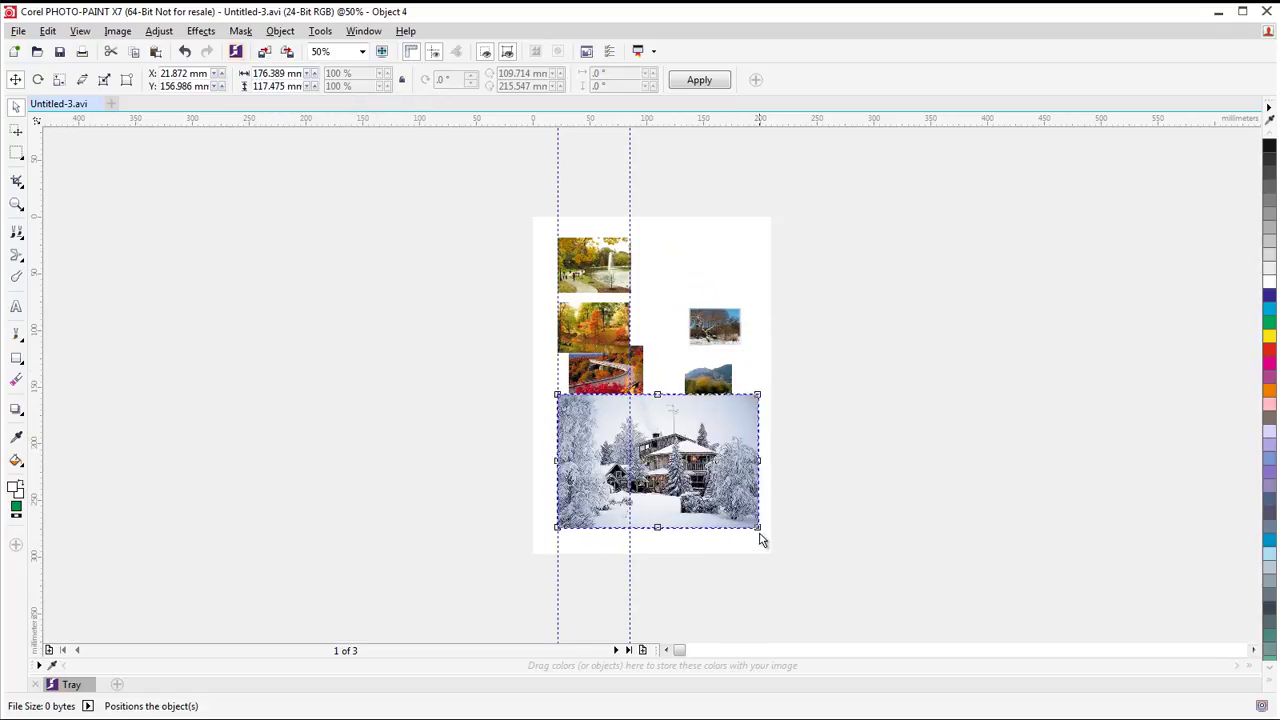
drag(759, 527, 637, 438)
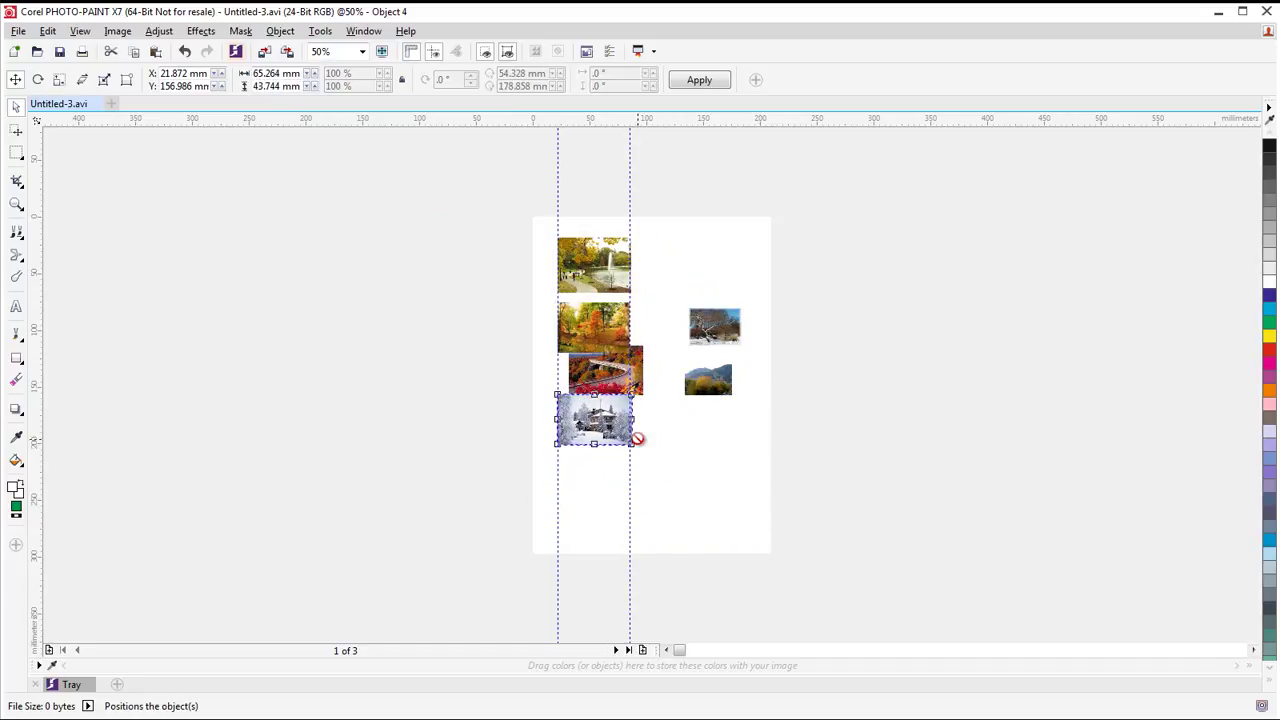
click(716, 388)
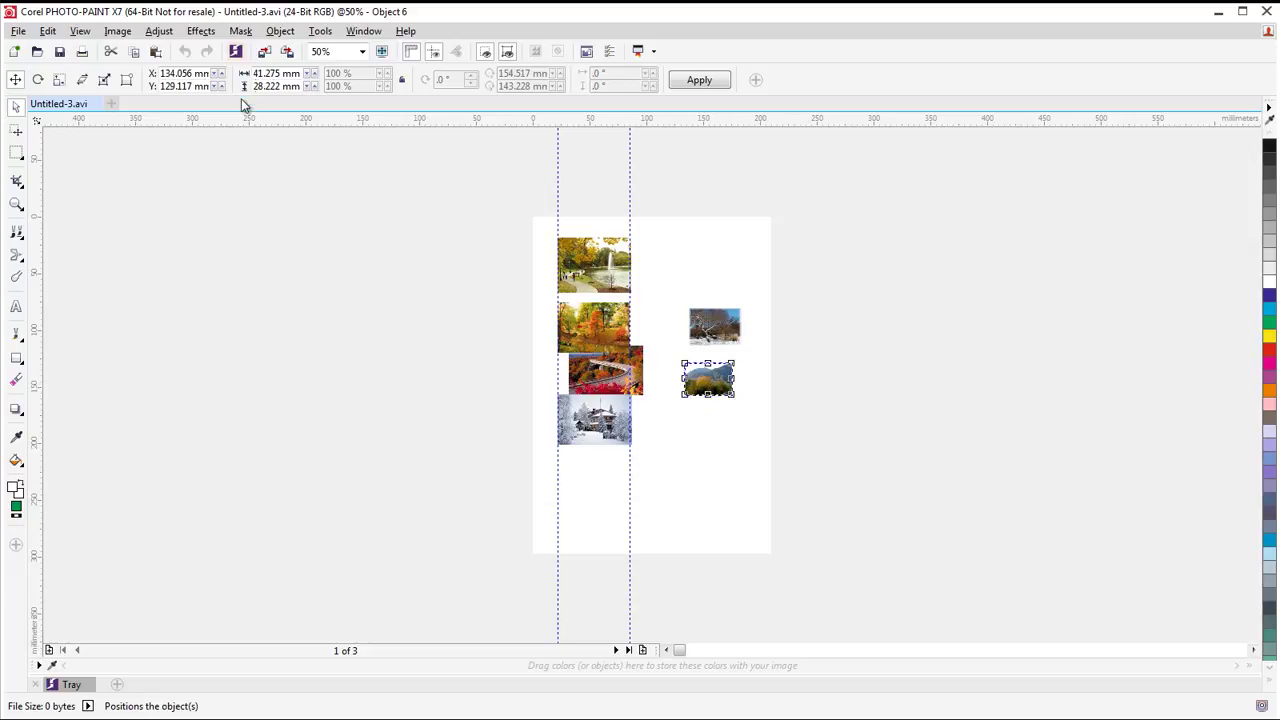
text(64)
key(Return)
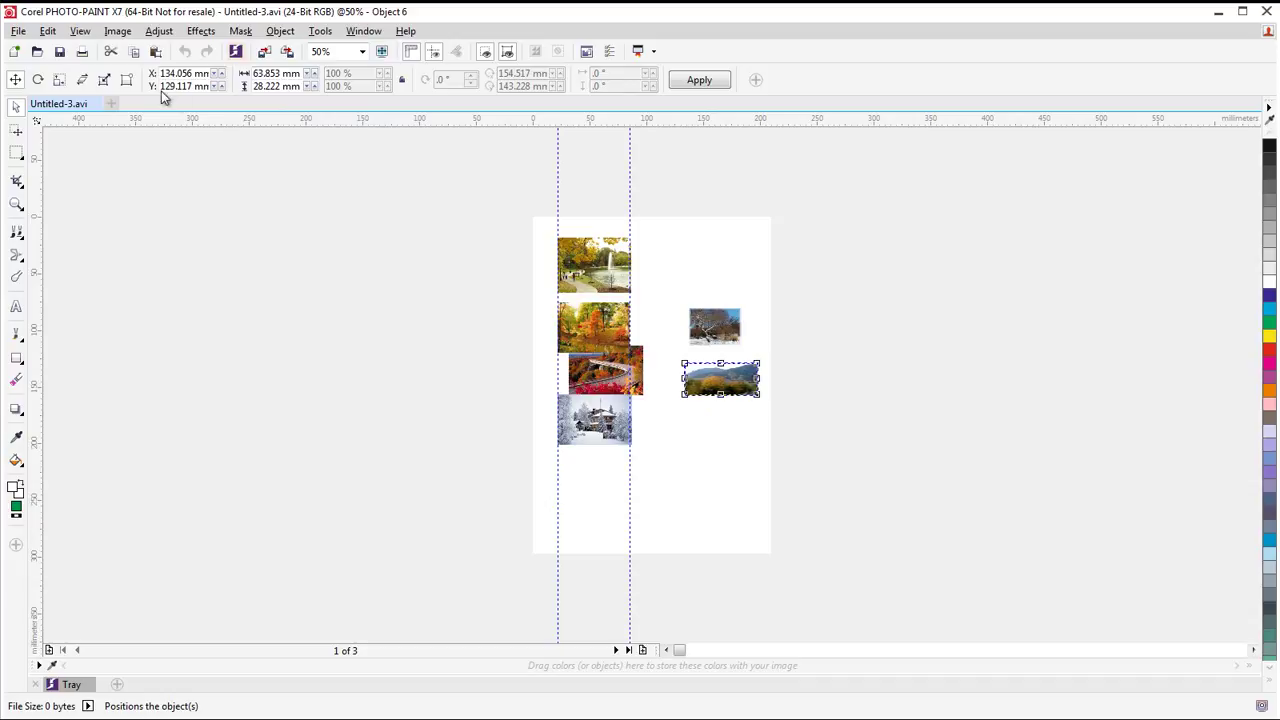
key(ctrl+z)
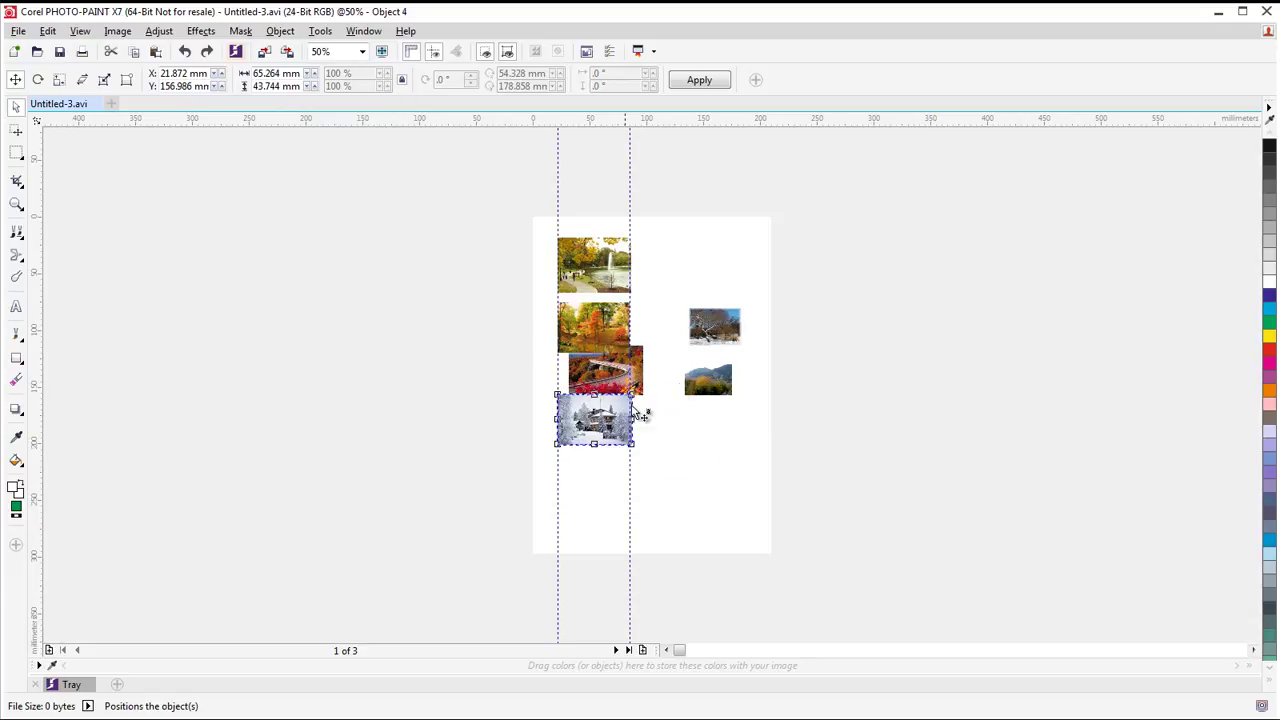
click(707, 381)
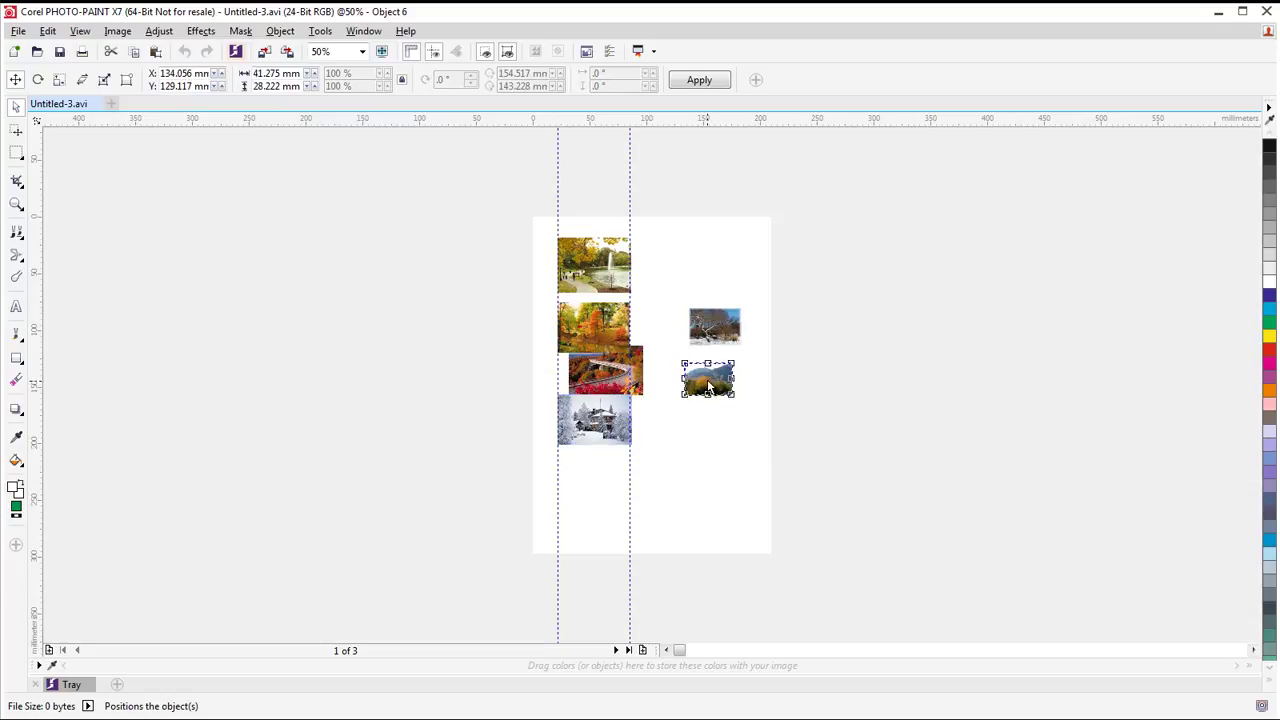
click(268, 70)
text(64)
key(Return)
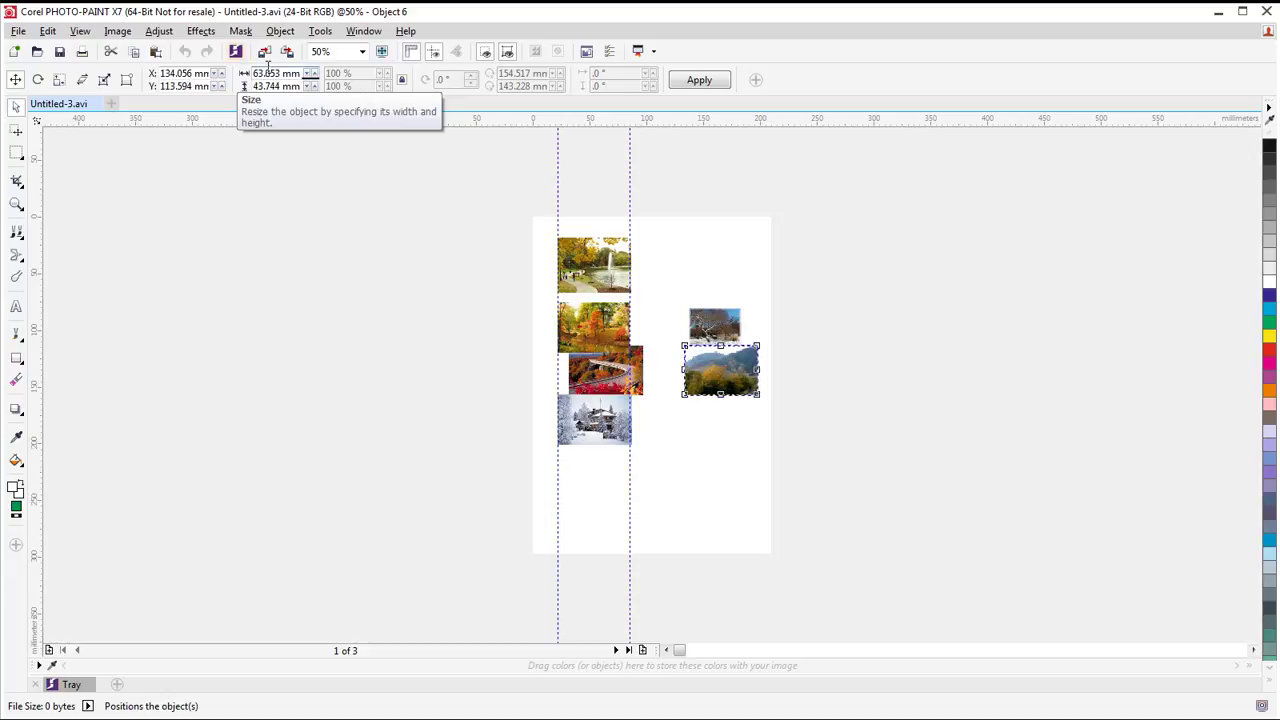
drag(722, 390, 594, 487)
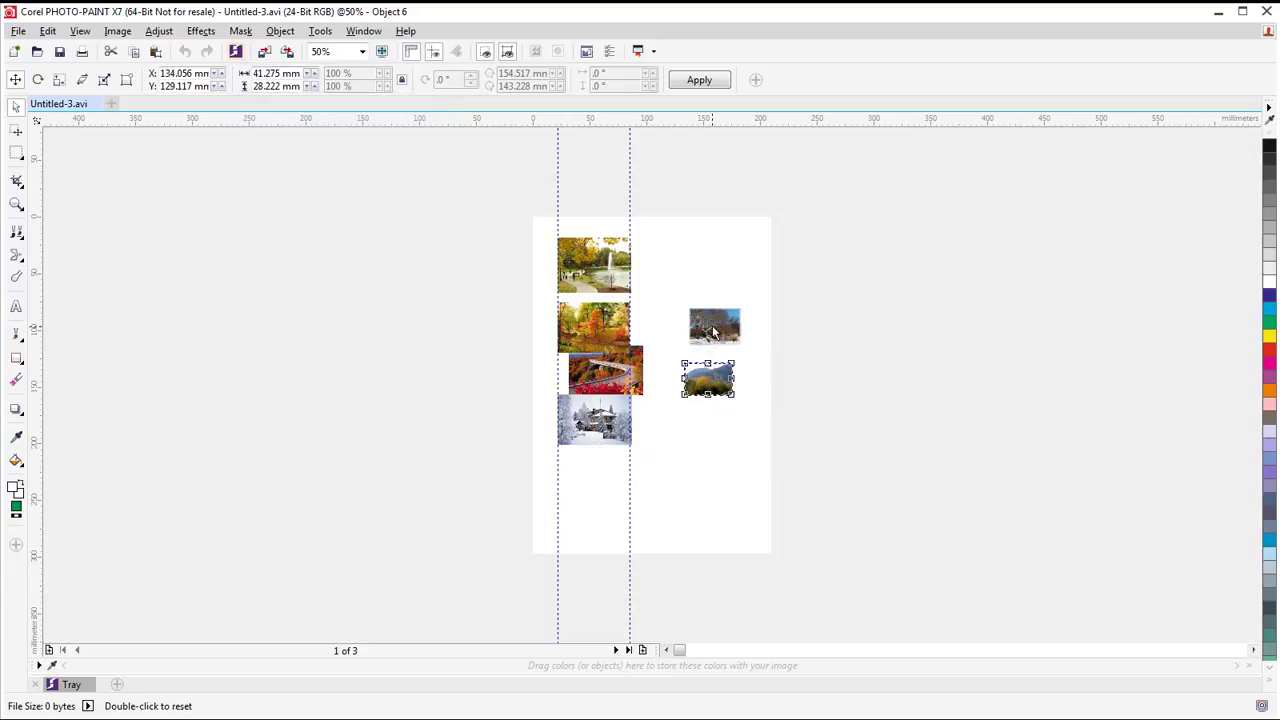
Move the mountain photo below the snowy house photo at the first guideline and set its width to 63.853 mm
drag(710, 378, 581, 473)
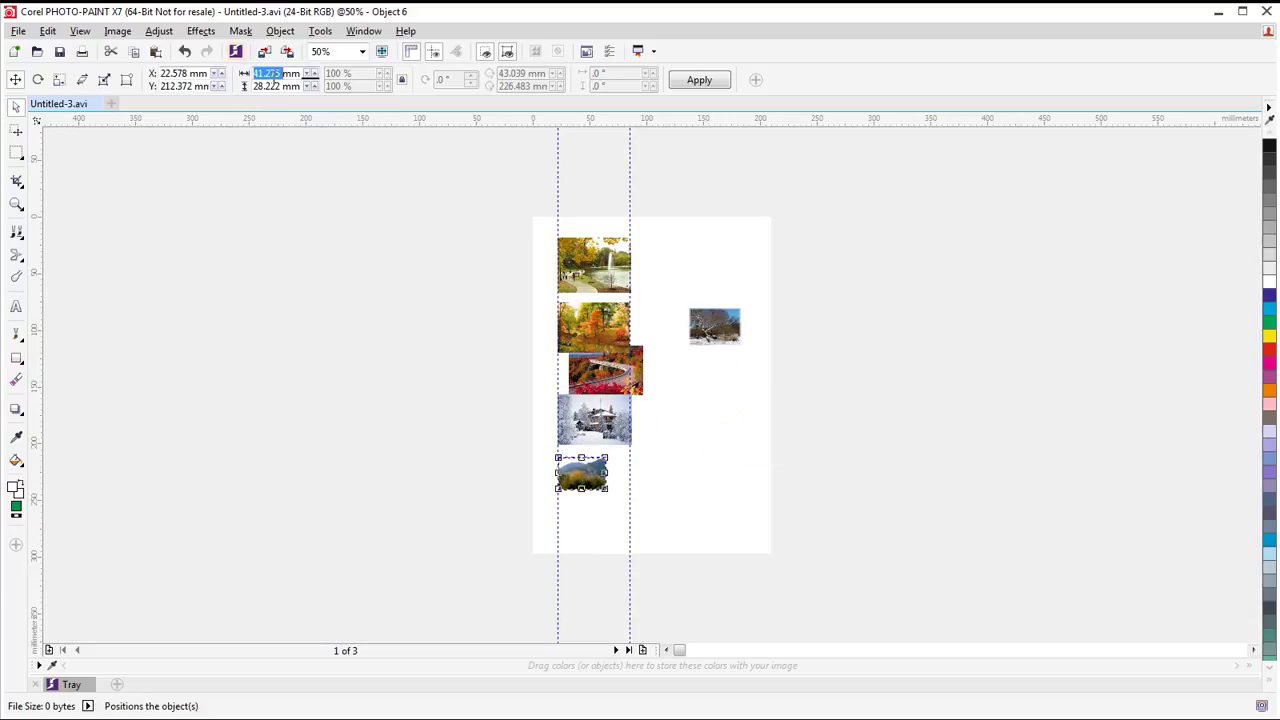
text(63.853)
key(Return)
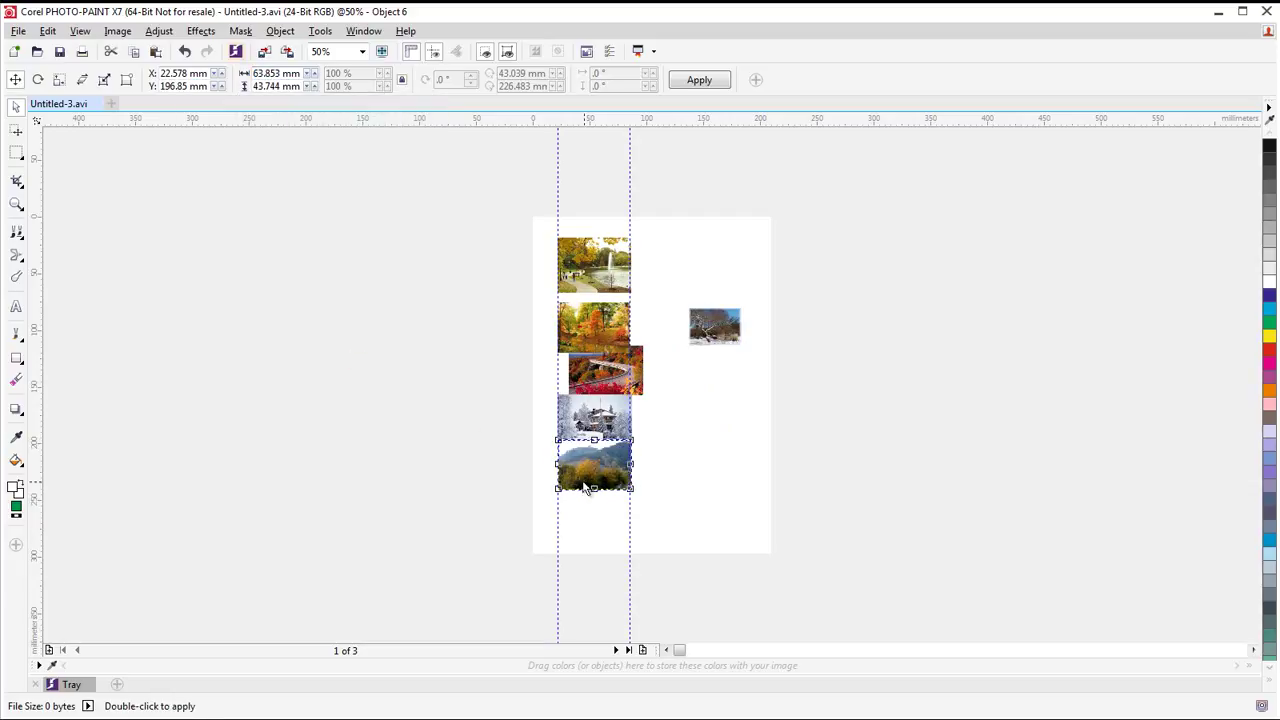
click(596, 420)
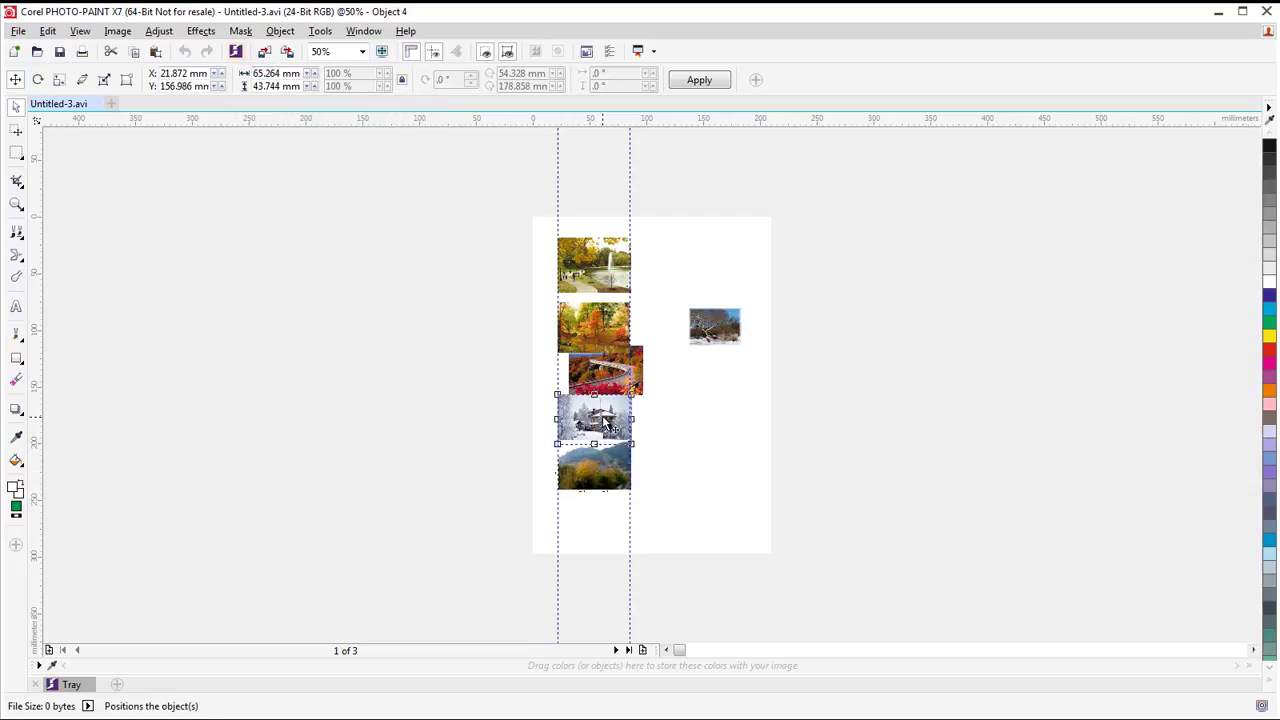
Set the snowy tree photo's width to 64 mm and move it below the mountain photo between the guidelines
click(712, 330)
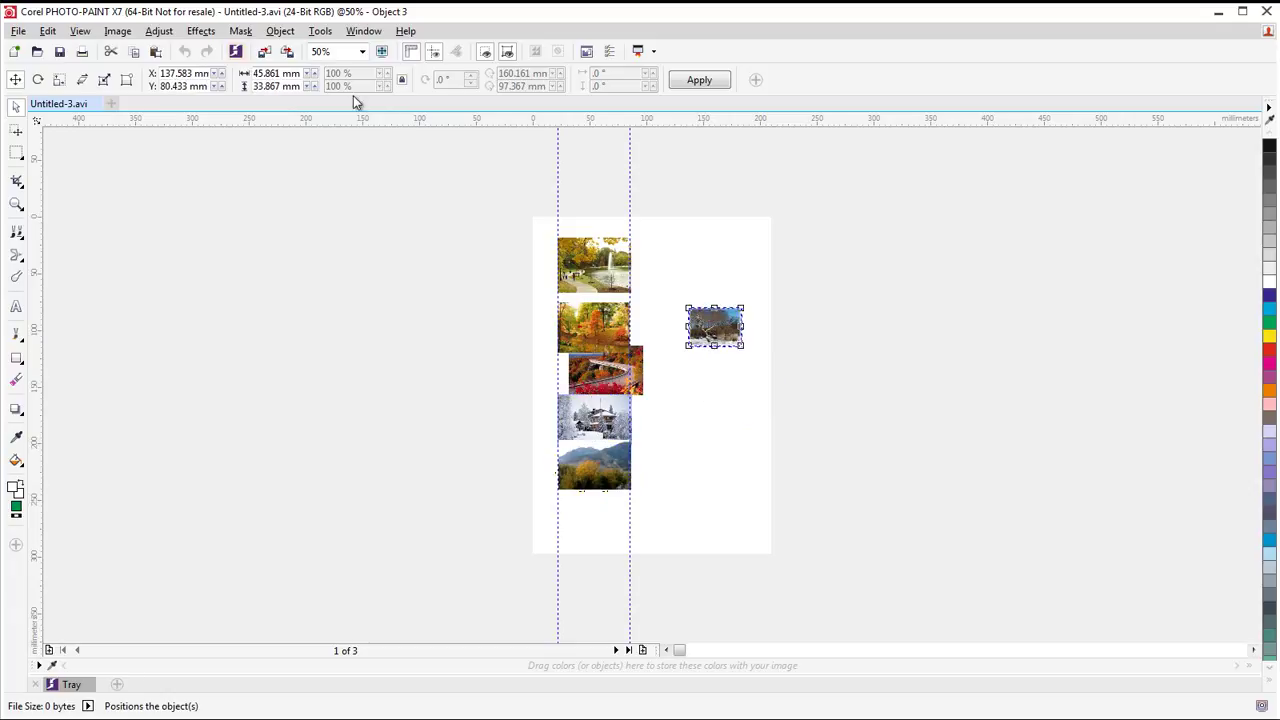
double_click(280, 73)
text(64)
key(Return)
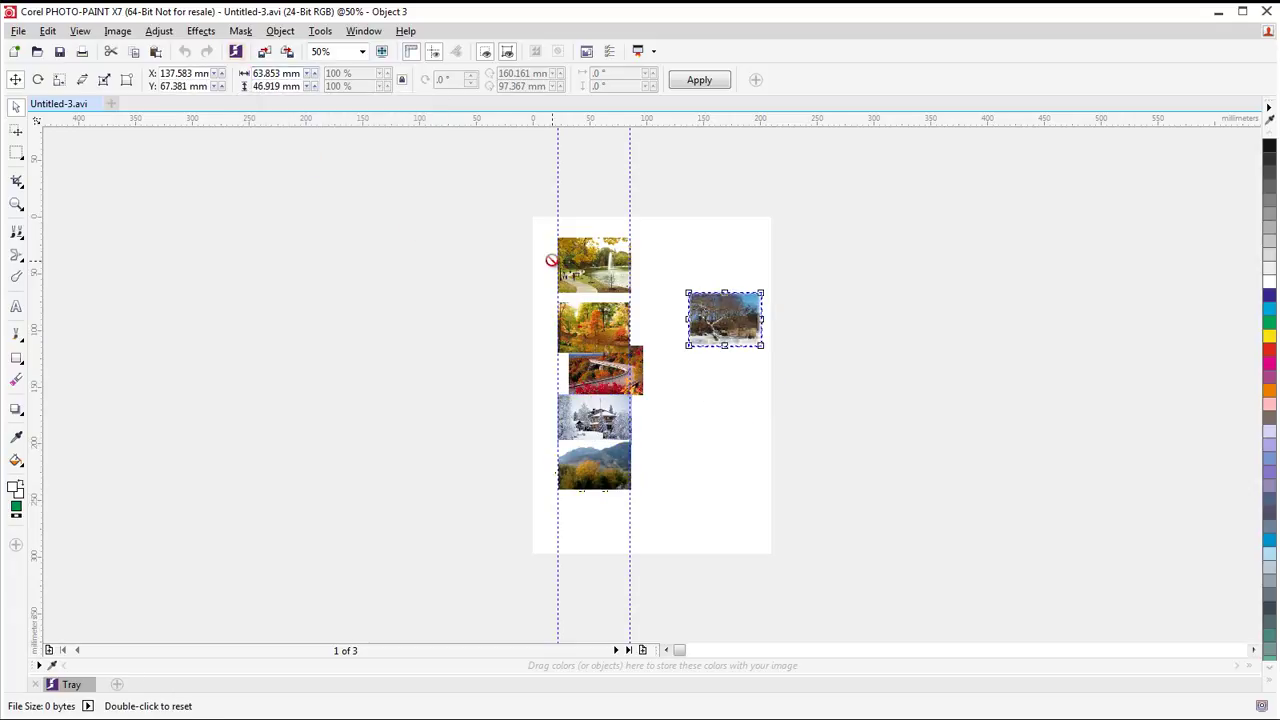
drag(727, 307, 608, 494)
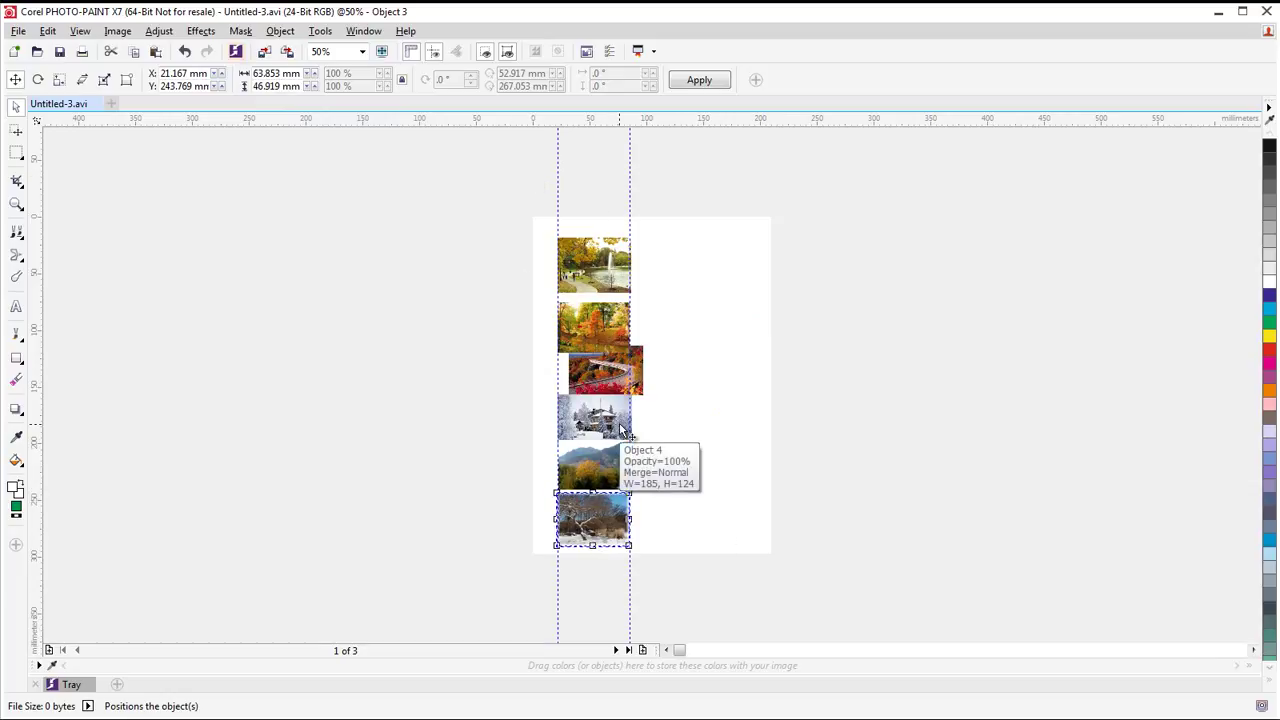
Select Object 1 through Object 6 in the Object Manager and align their left edges using Align and Distribute
click(364, 32)
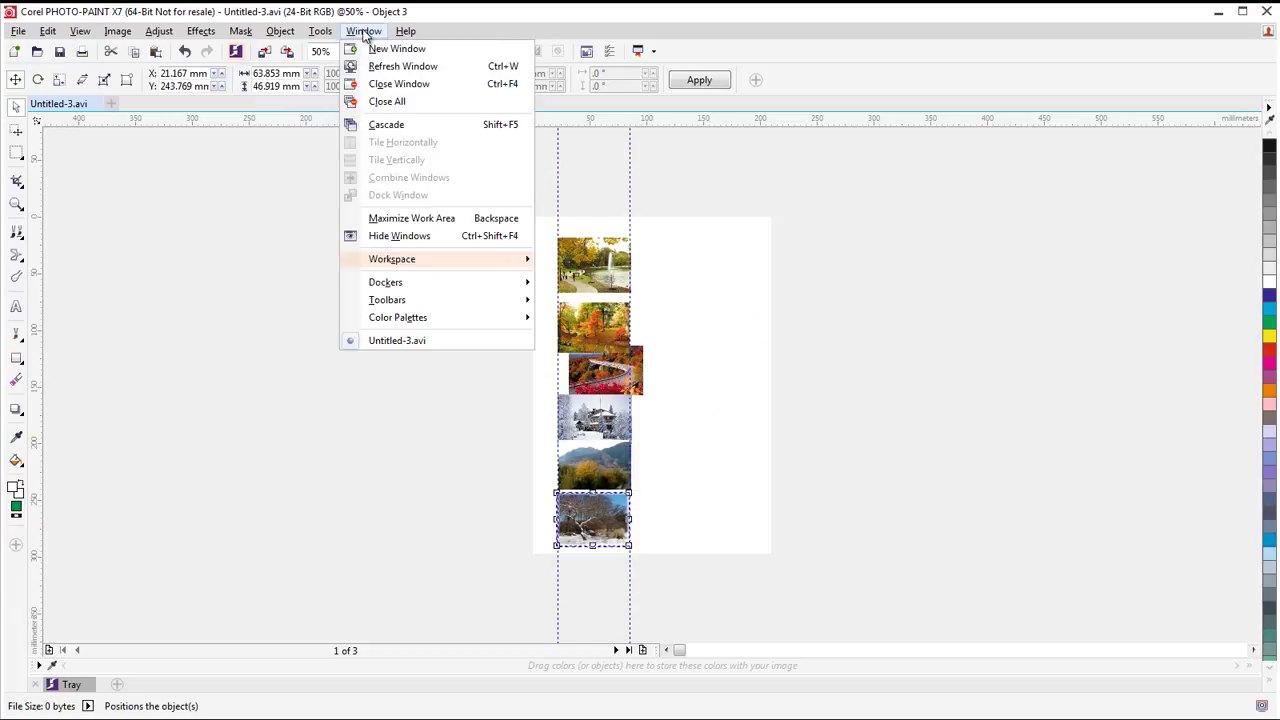
mouse_move(396, 285)
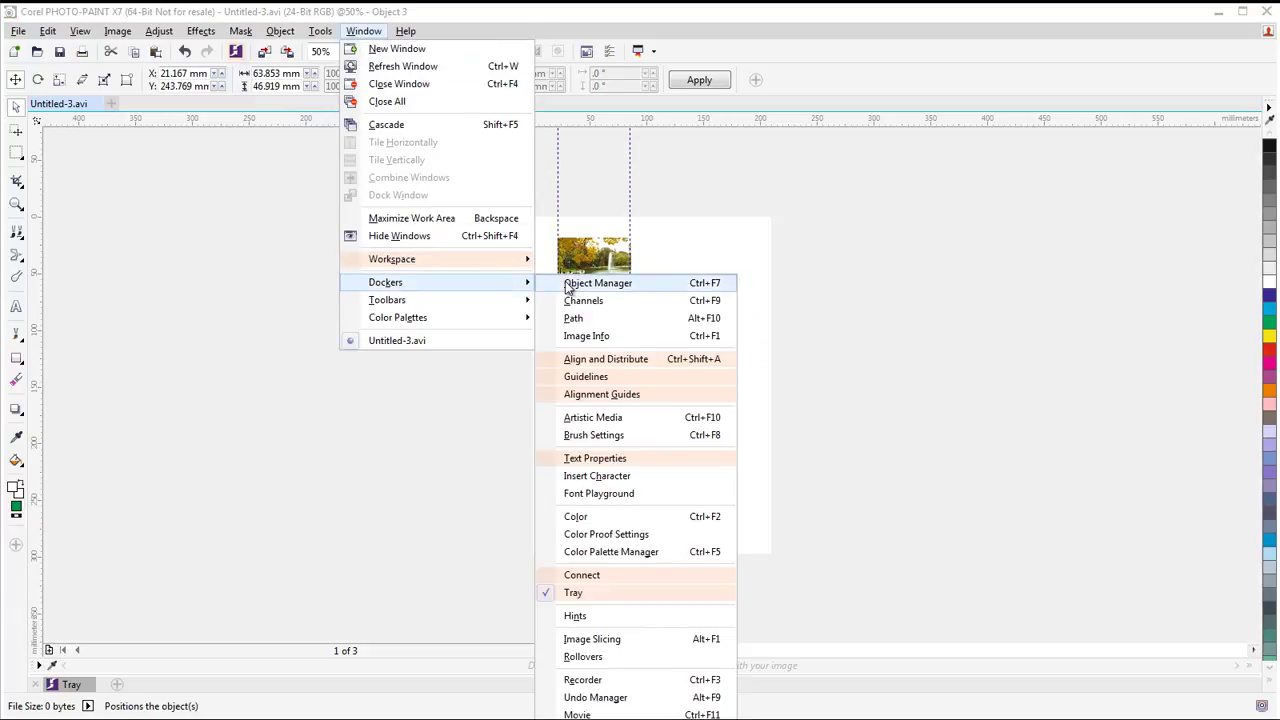
click(566, 285)
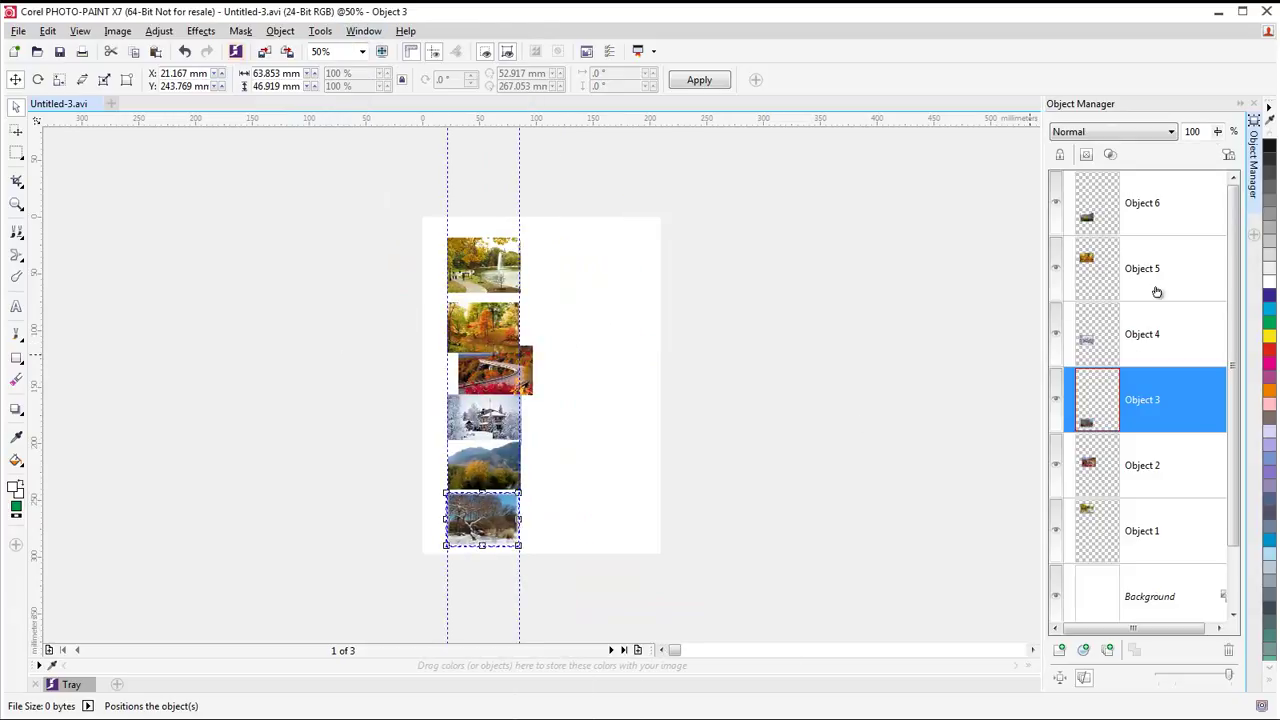
click(1157, 204)
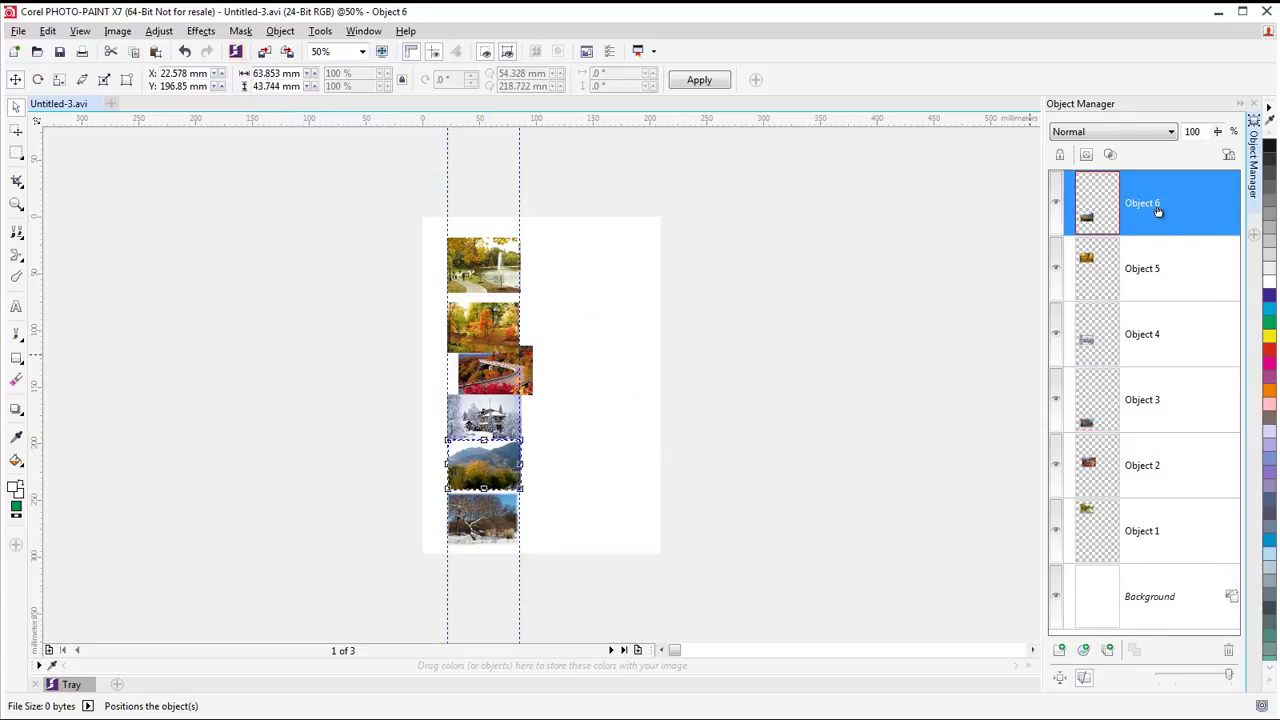
shift+click(1169, 545)
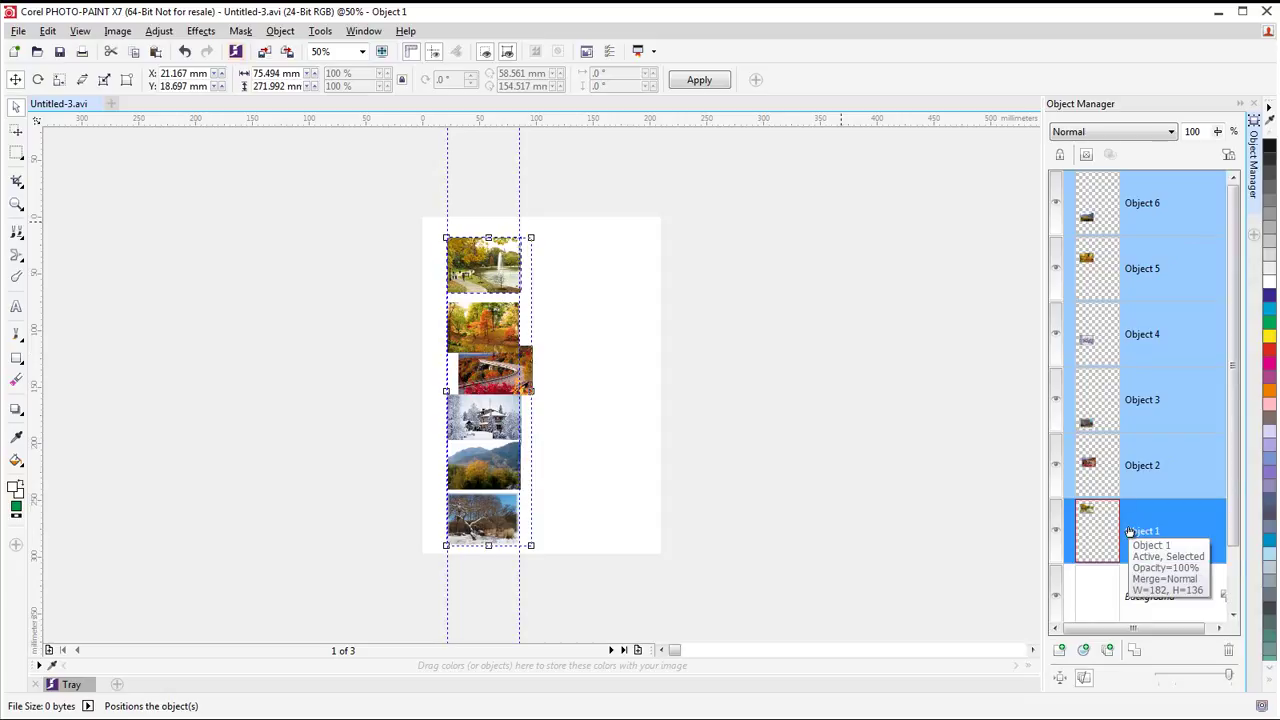
click(281, 32)
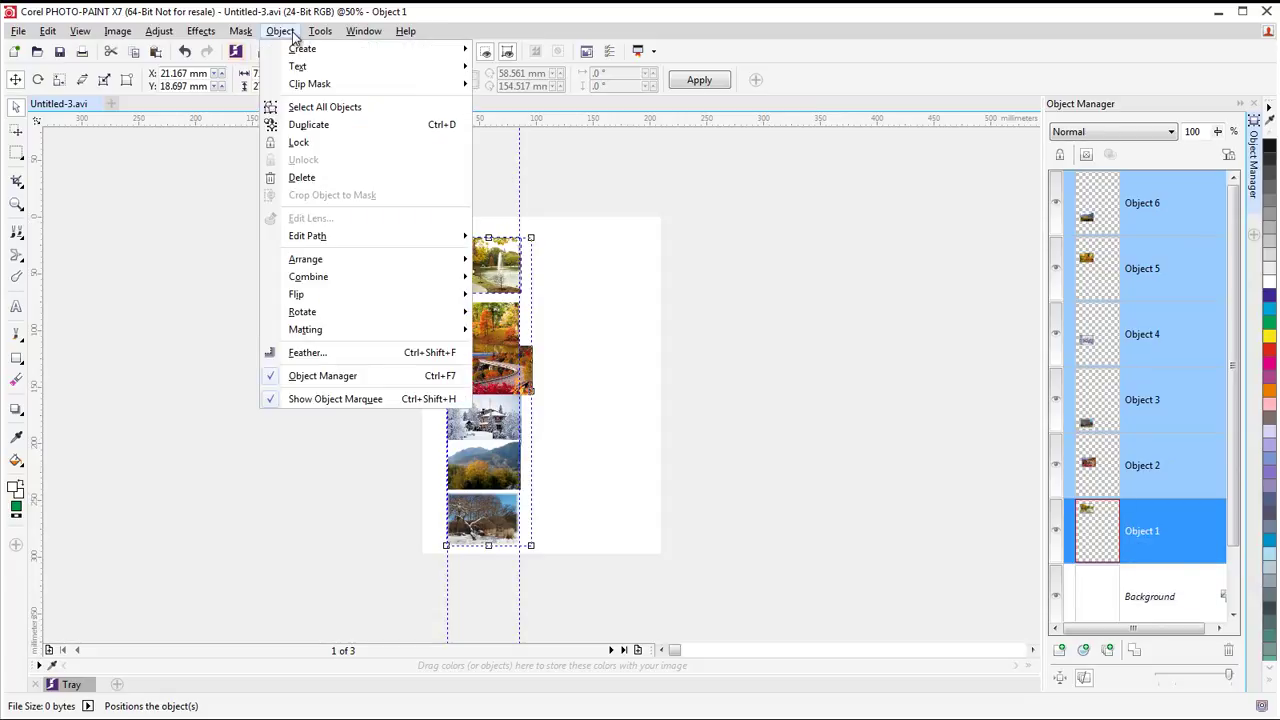
mouse_move(312, 266)
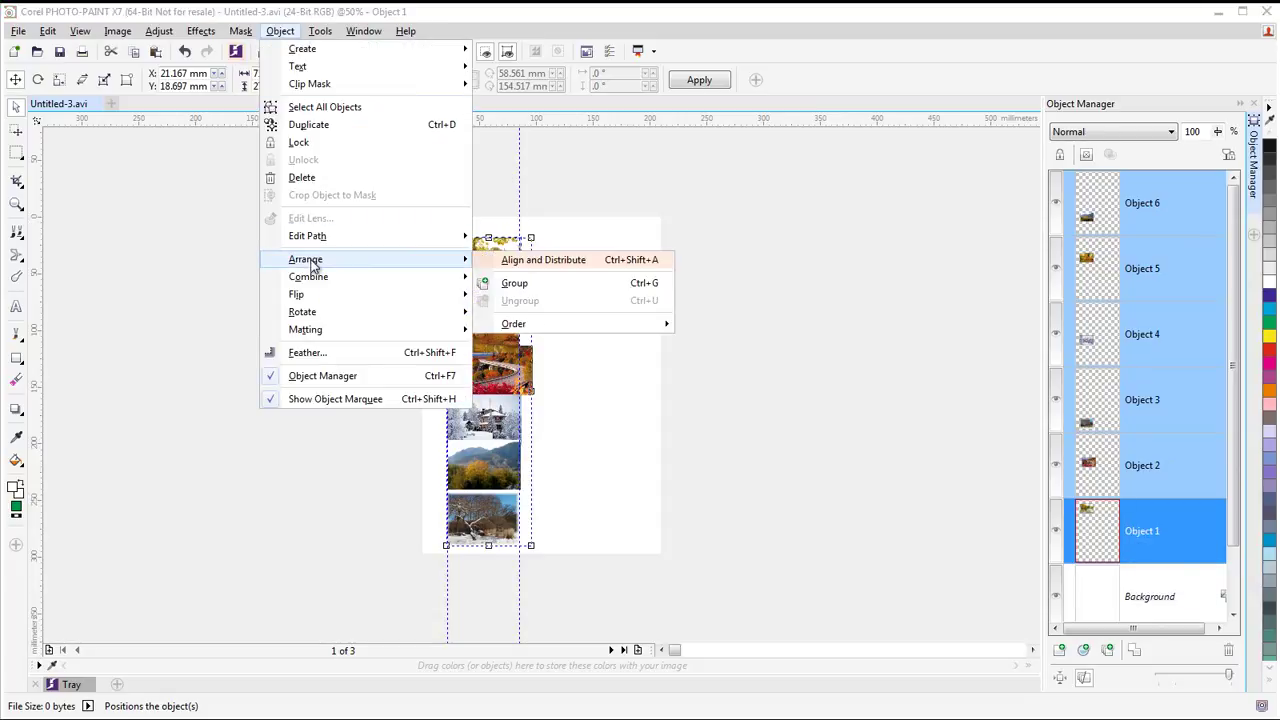
click(541, 260)
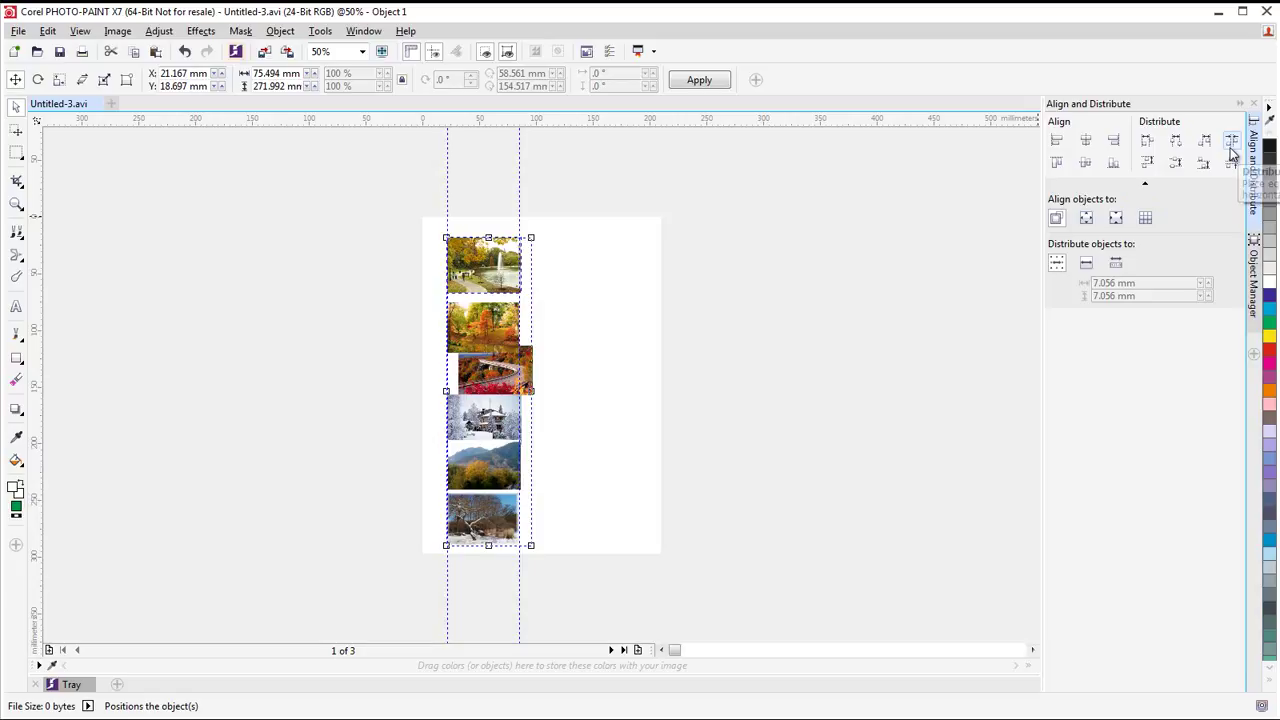
click(1057, 142)
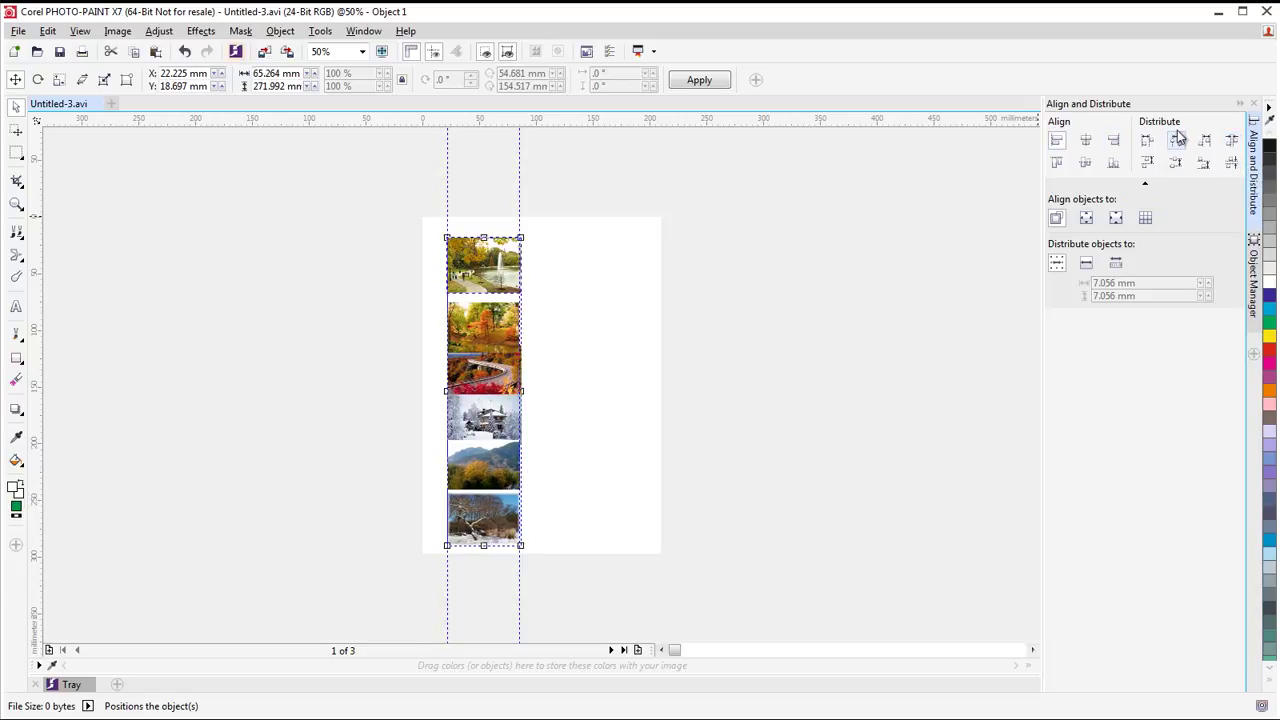
Distribute the six photos vertically over the full page height with equal spacing between them and deselect them
click(1086, 264)
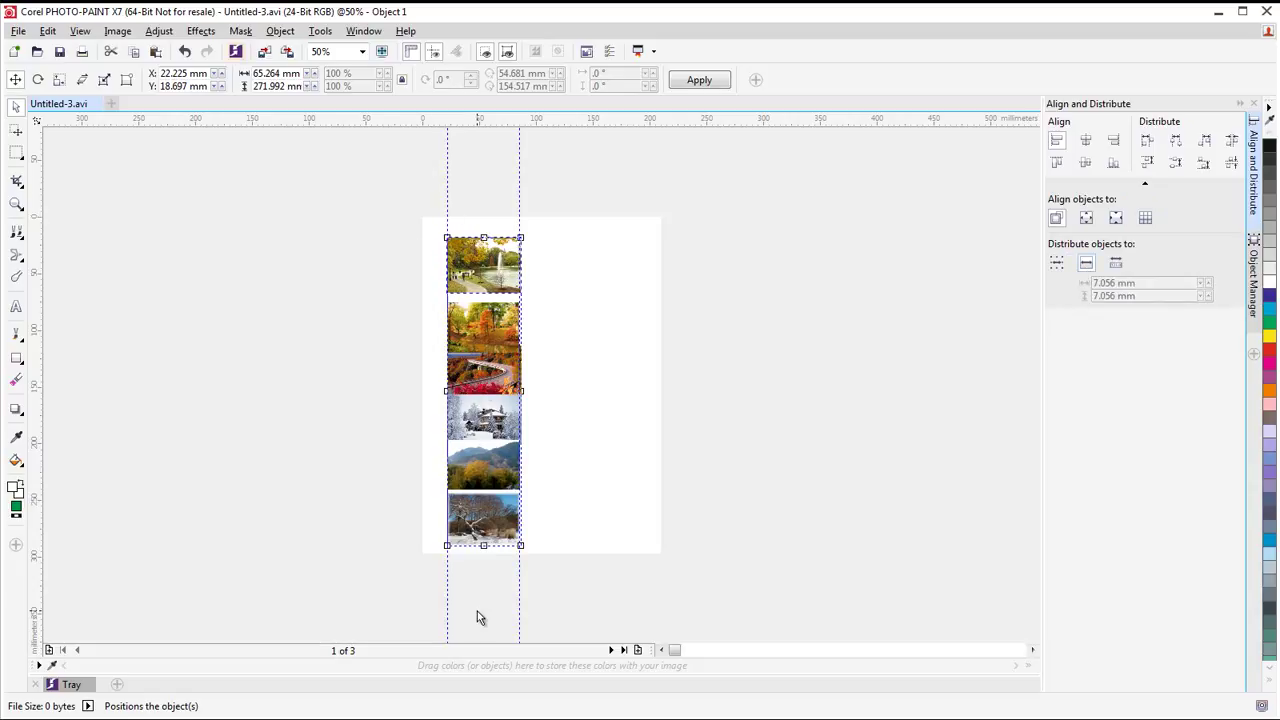
click(1146, 164)
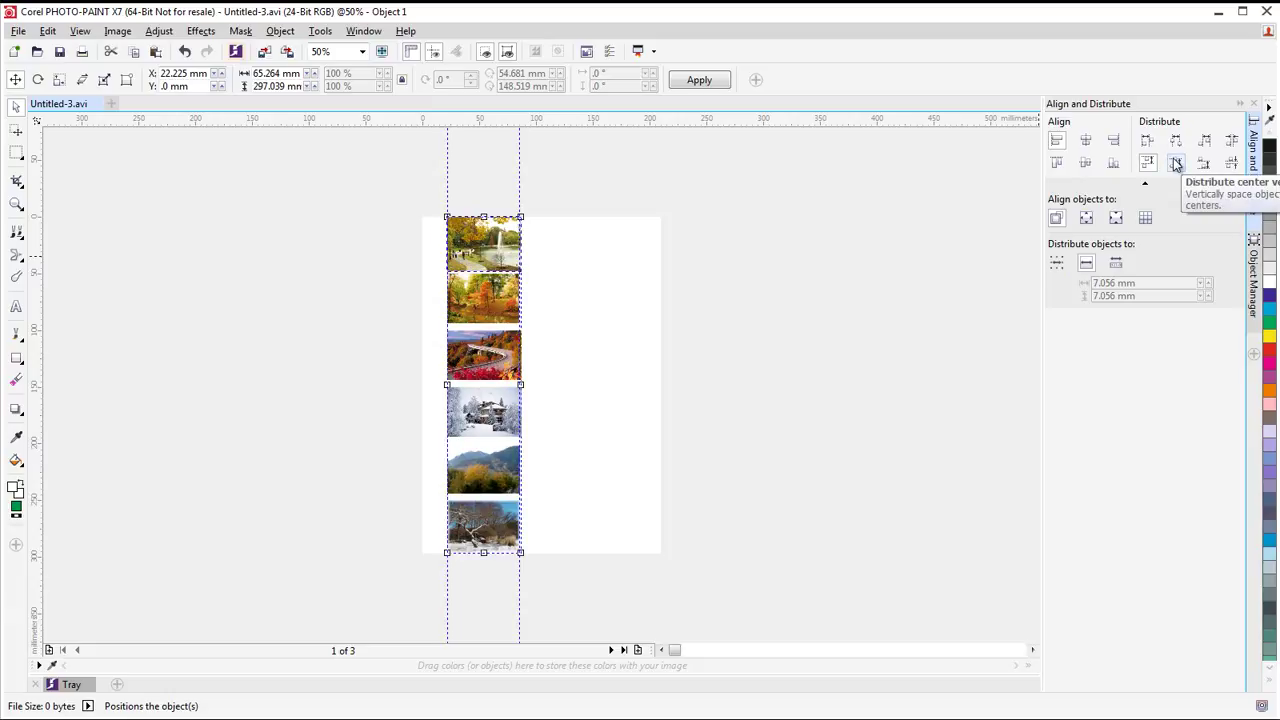
click(1176, 164)
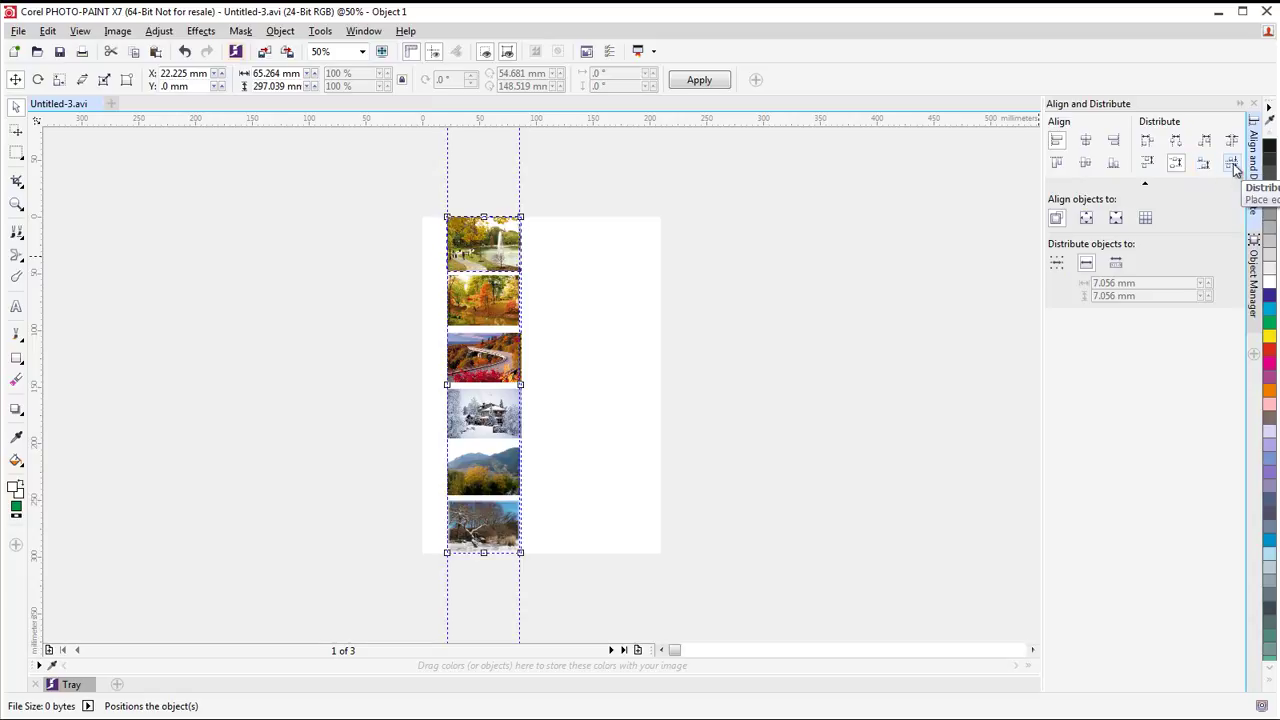
click(1233, 166)
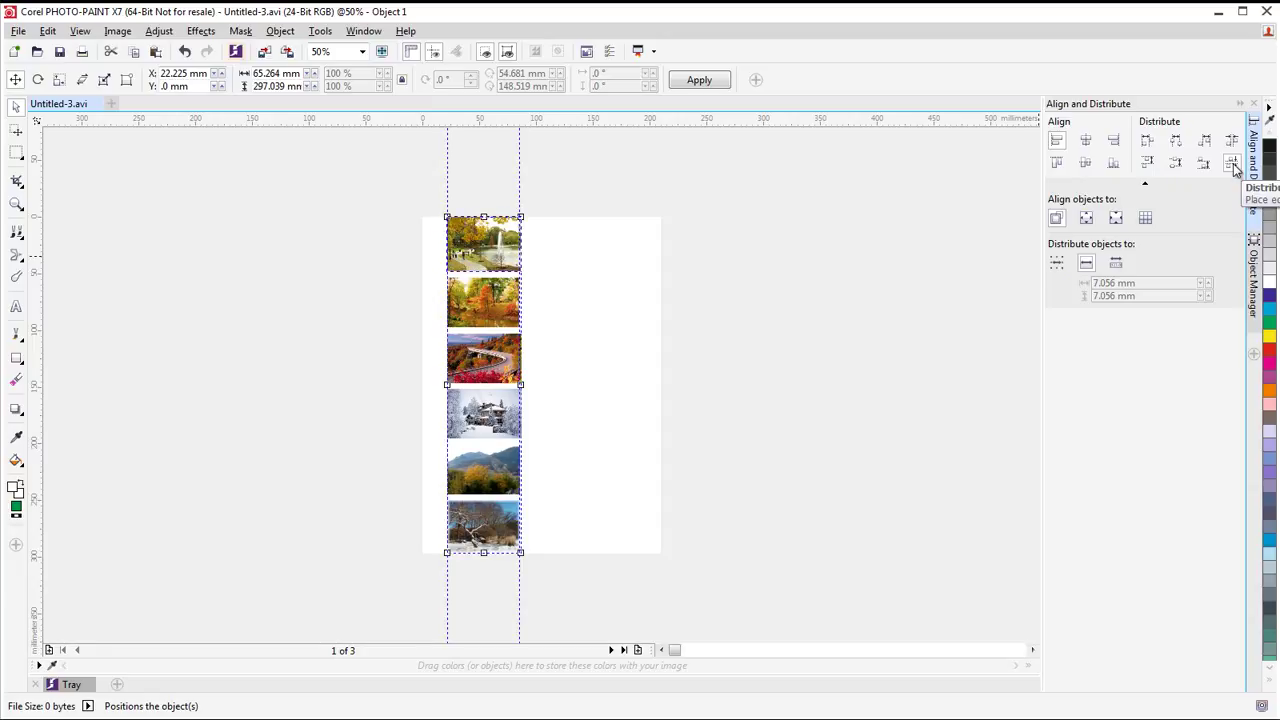
click(908, 326)
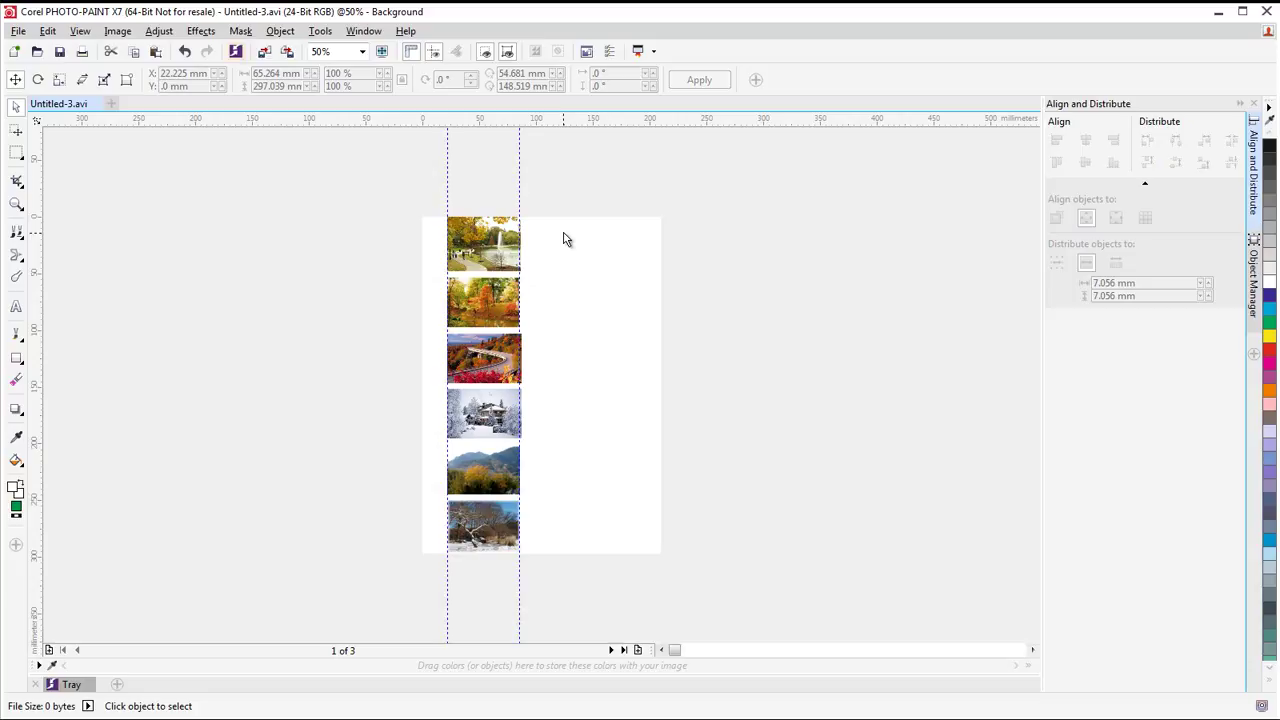
Select all six photos, scale the column down proportionally to about 52 × 235 mm and deselect it
drag(483, 285, 583, 577)
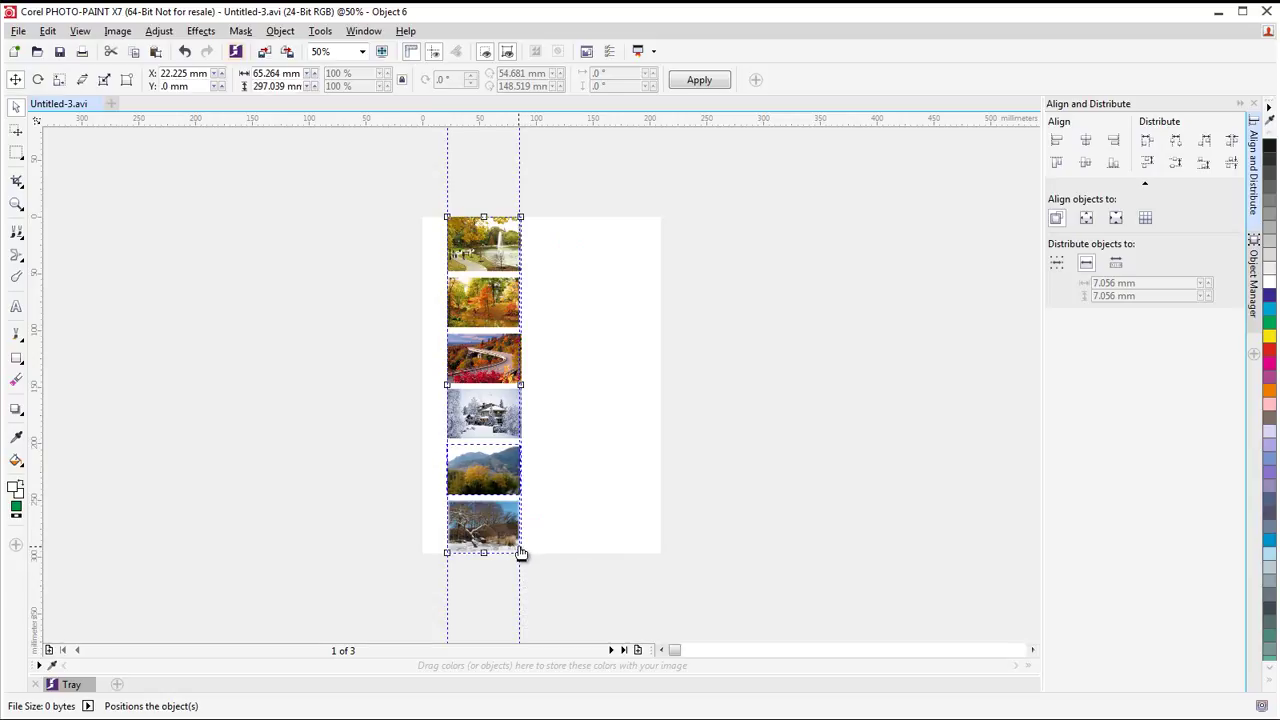
scroll(523, 551, up, 1)
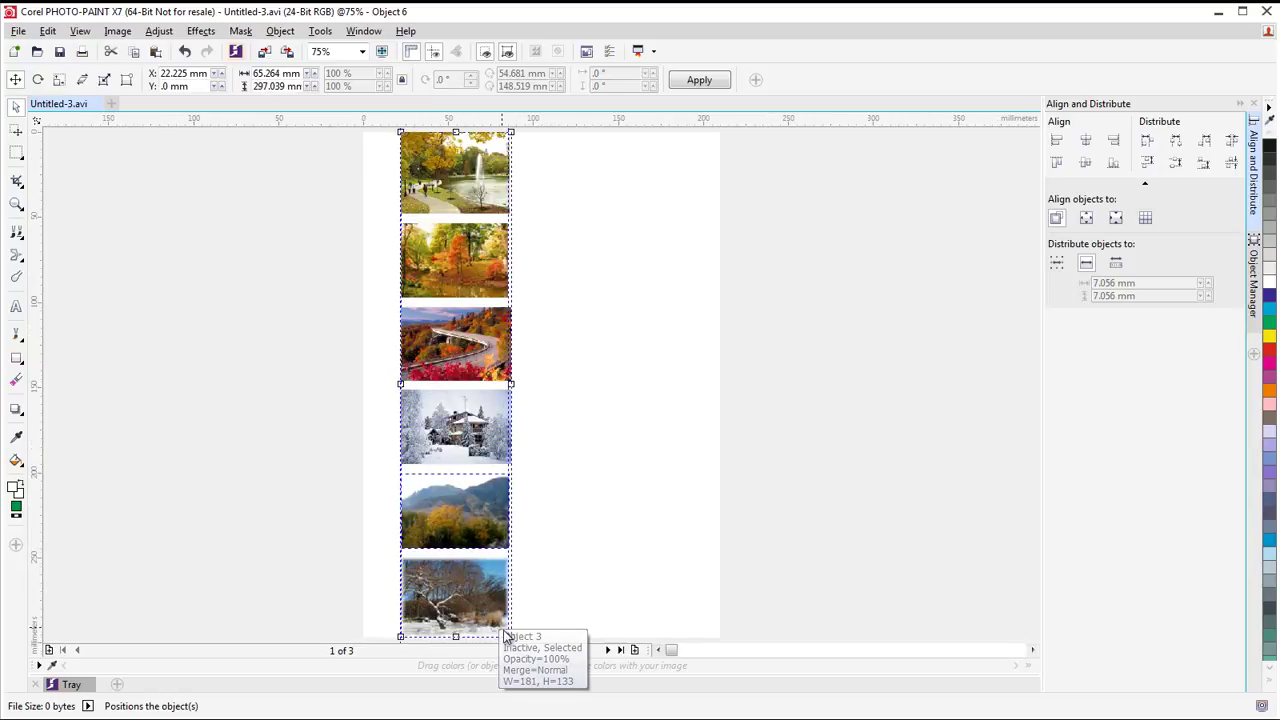
drag(509, 635, 488, 563)
scroll(558, 302, up, 1)
scroll(558, 302, down, 2)
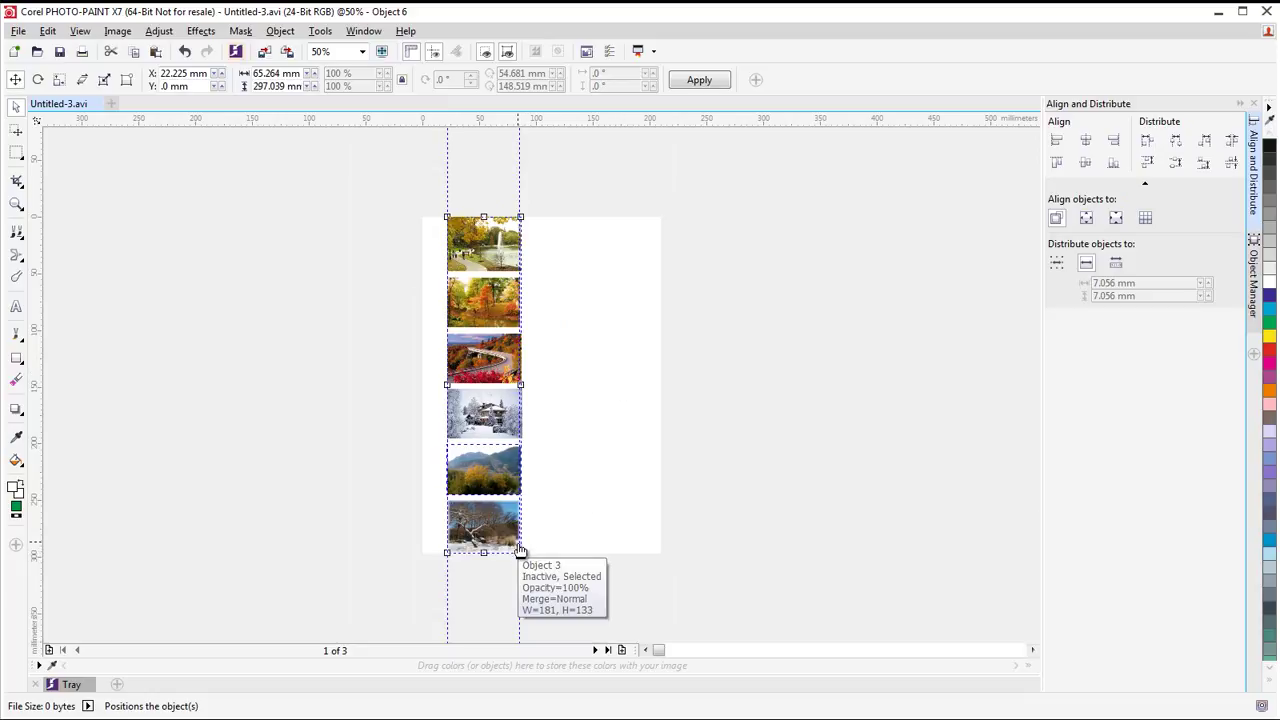
drag(522, 553, 488, 486)
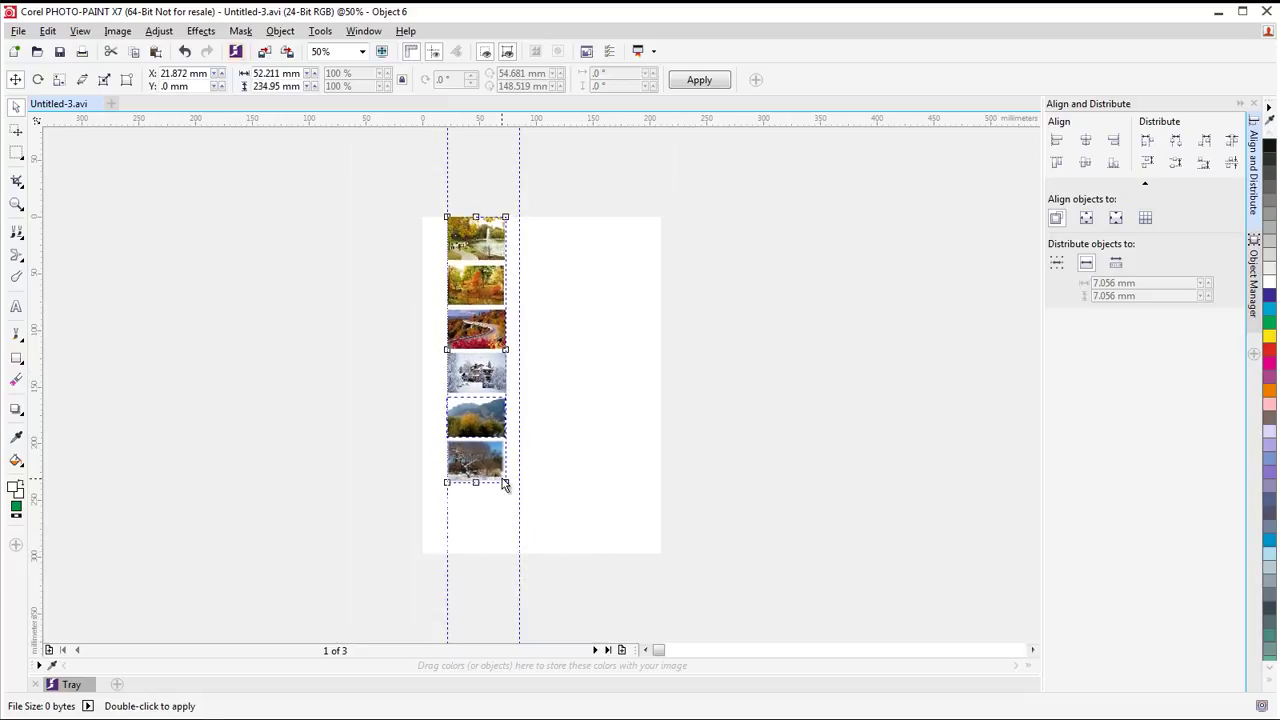
click(486, 505)
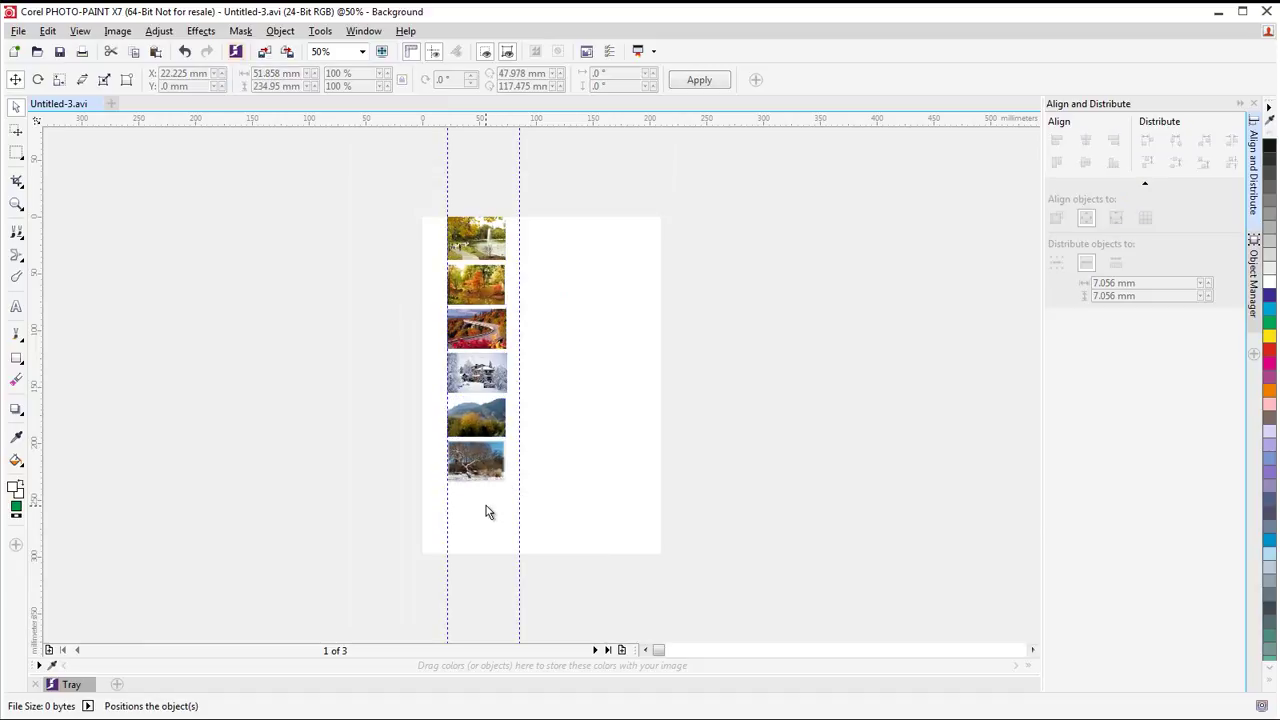
Move the snowy tree photo down near the page's lower edge and the fountain photo down to about 12.7 mm below the upper edge
click(486, 457)
drag(482, 463, 481, 521)
drag(476, 231, 476, 258)
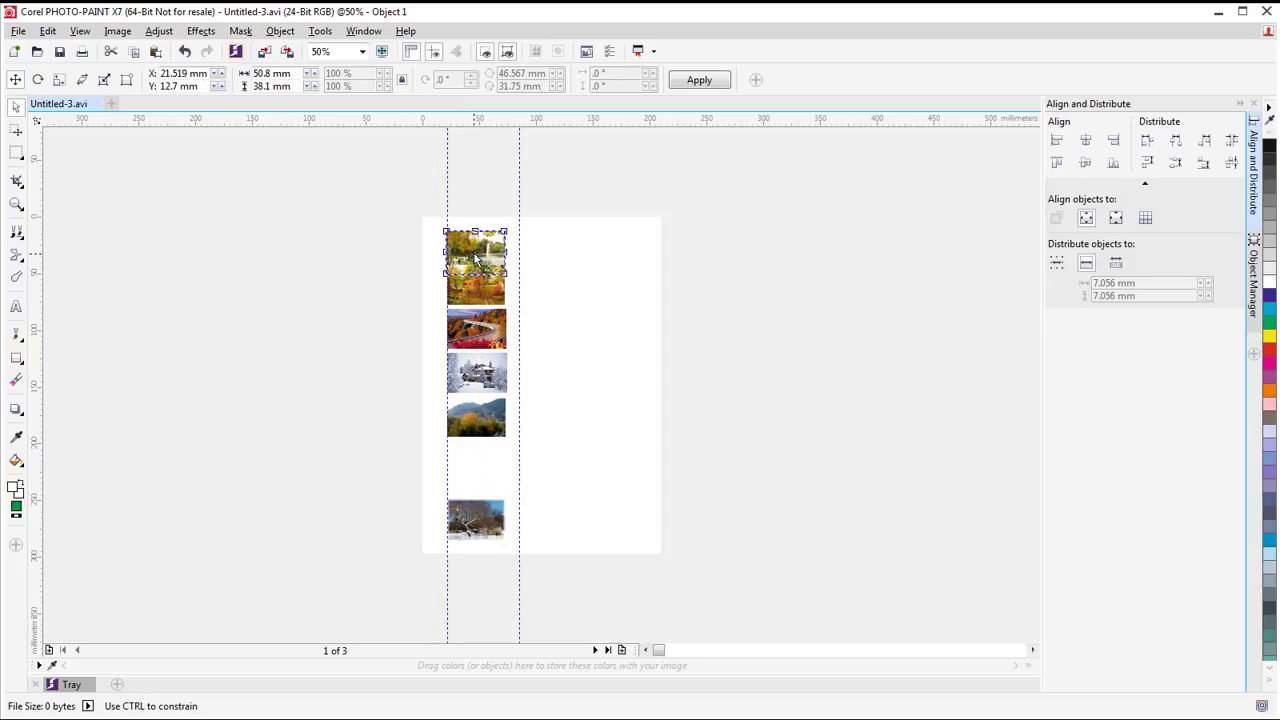
Select all six photos, distribute them vertically with equal spacing within the extent of the selection, and deselect them
click(433, 196)
drag(533, 499, 554, 574)
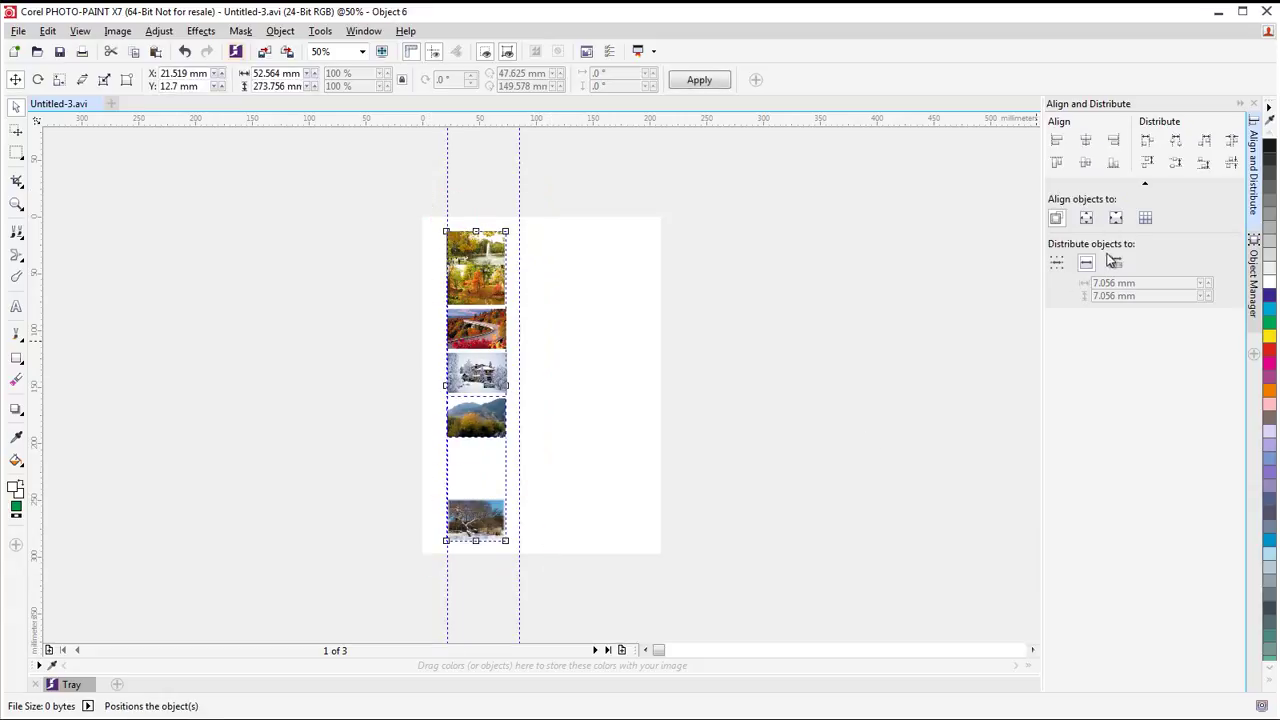
click(1057, 263)
click(1231, 163)
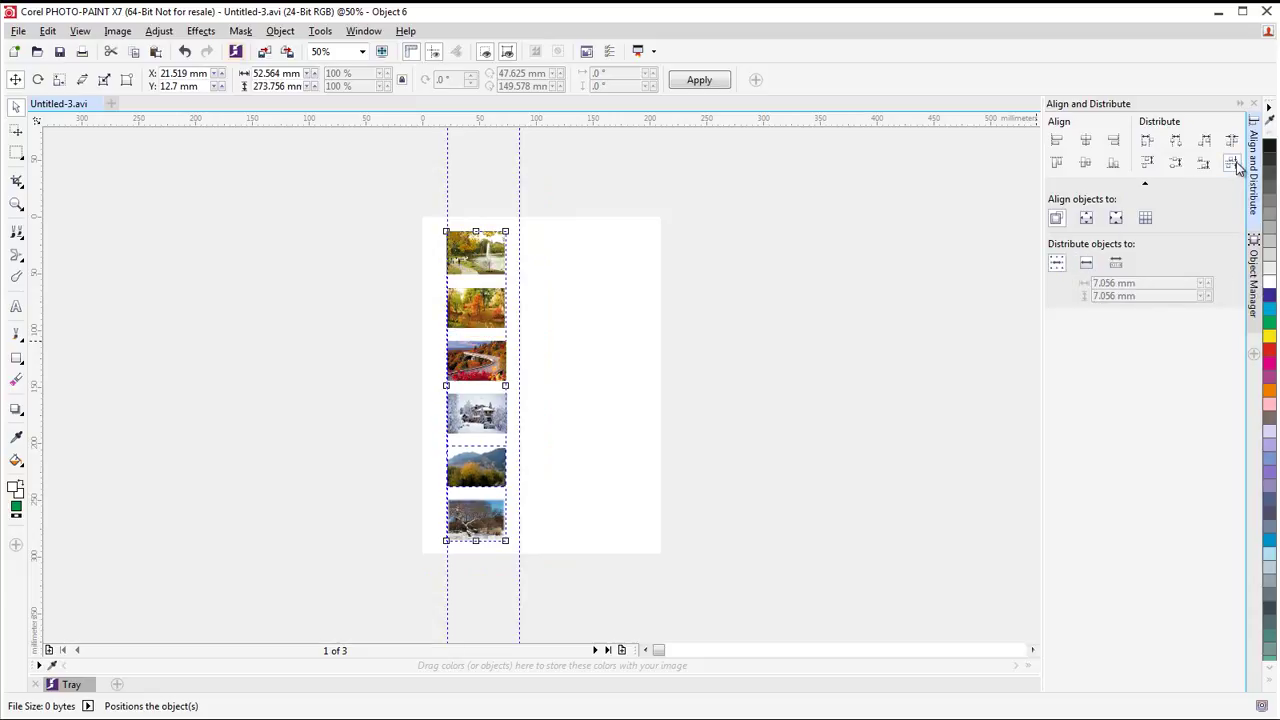
drag(571, 549, 508, 489)
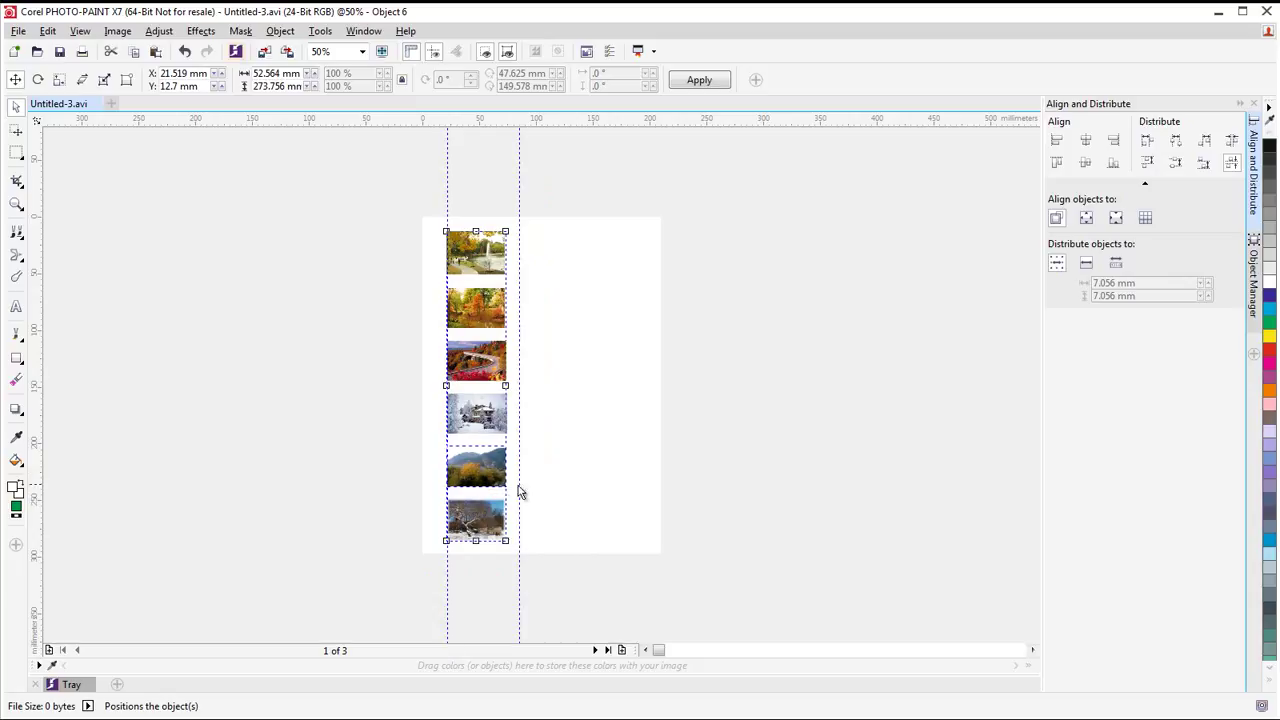
click(603, 480)
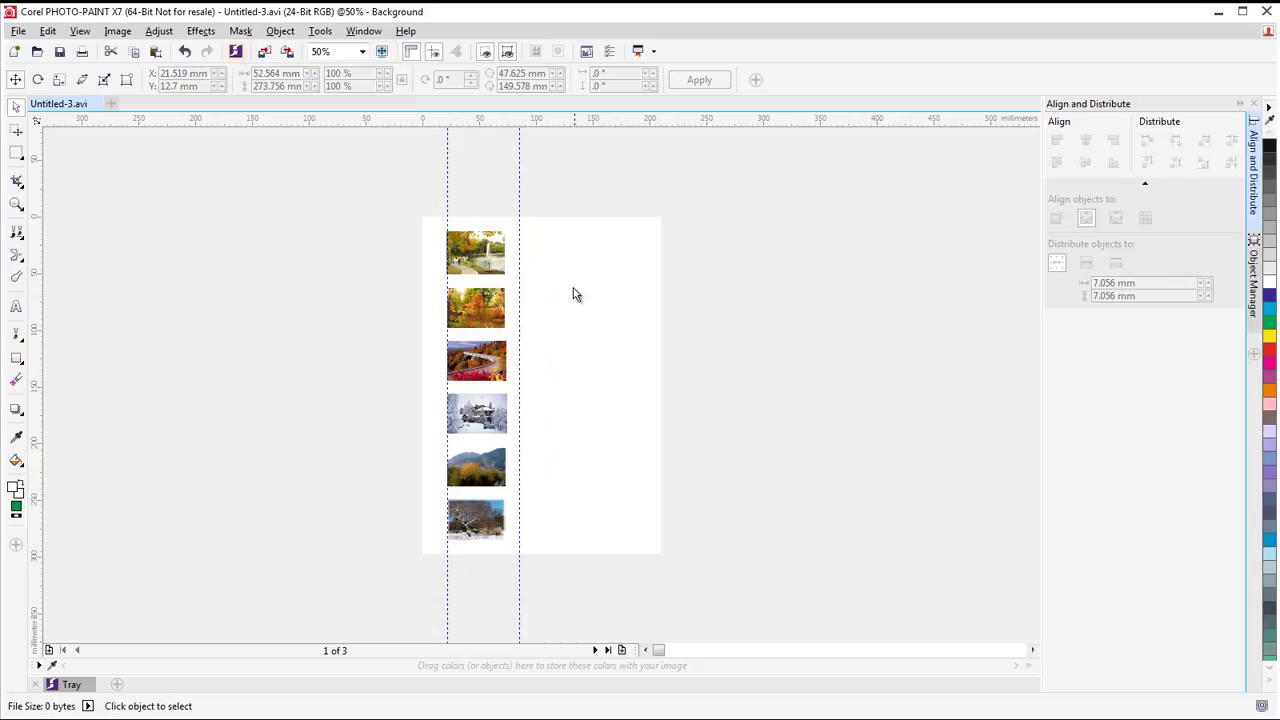
Move the second vertical guideline to about 72 mm and narrow the snowy house and autumn road photos to about 50 and 51 mm wide
drag(520, 206, 506, 206)
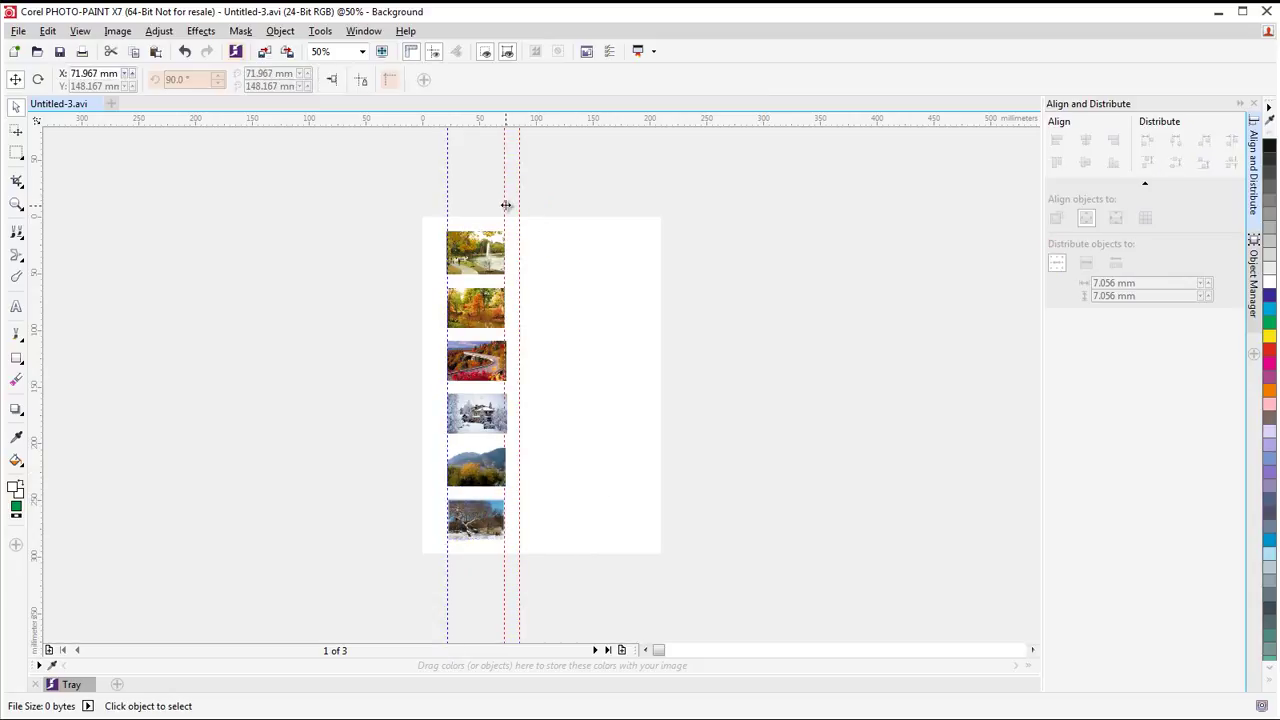
scroll(460, 368, up, 1)
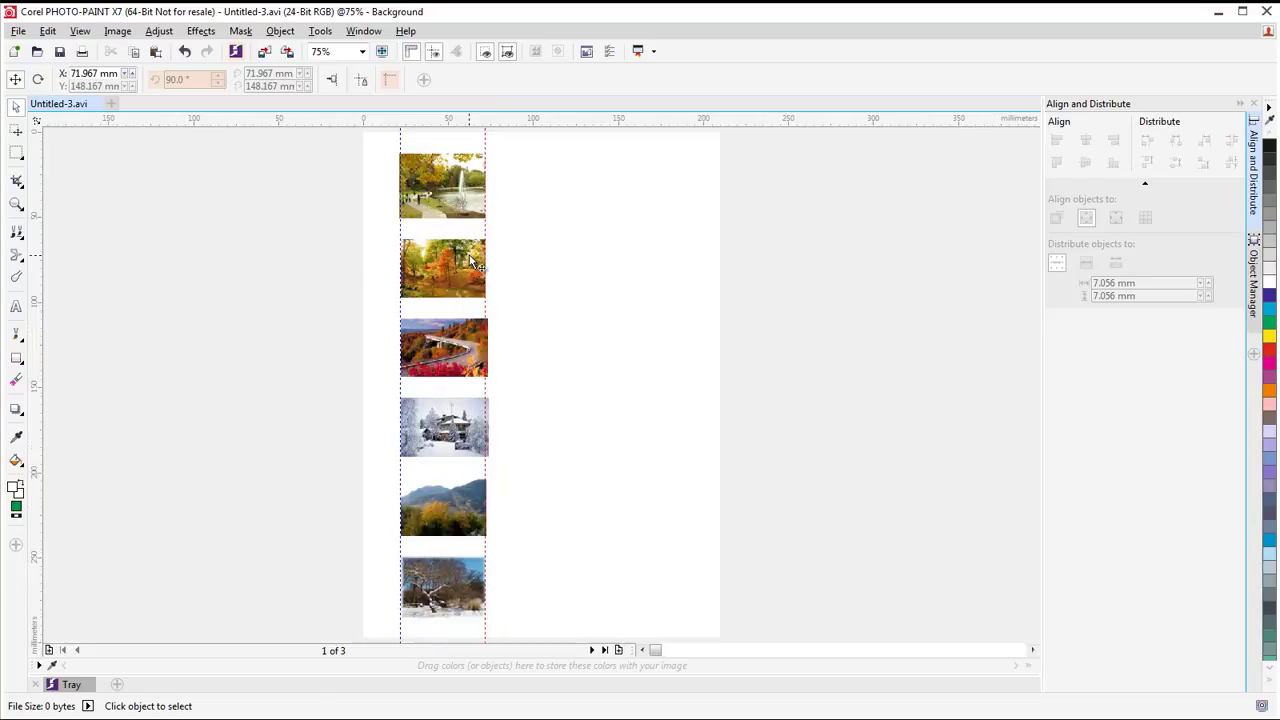
click(446, 442)
drag(489, 426, 484, 427)
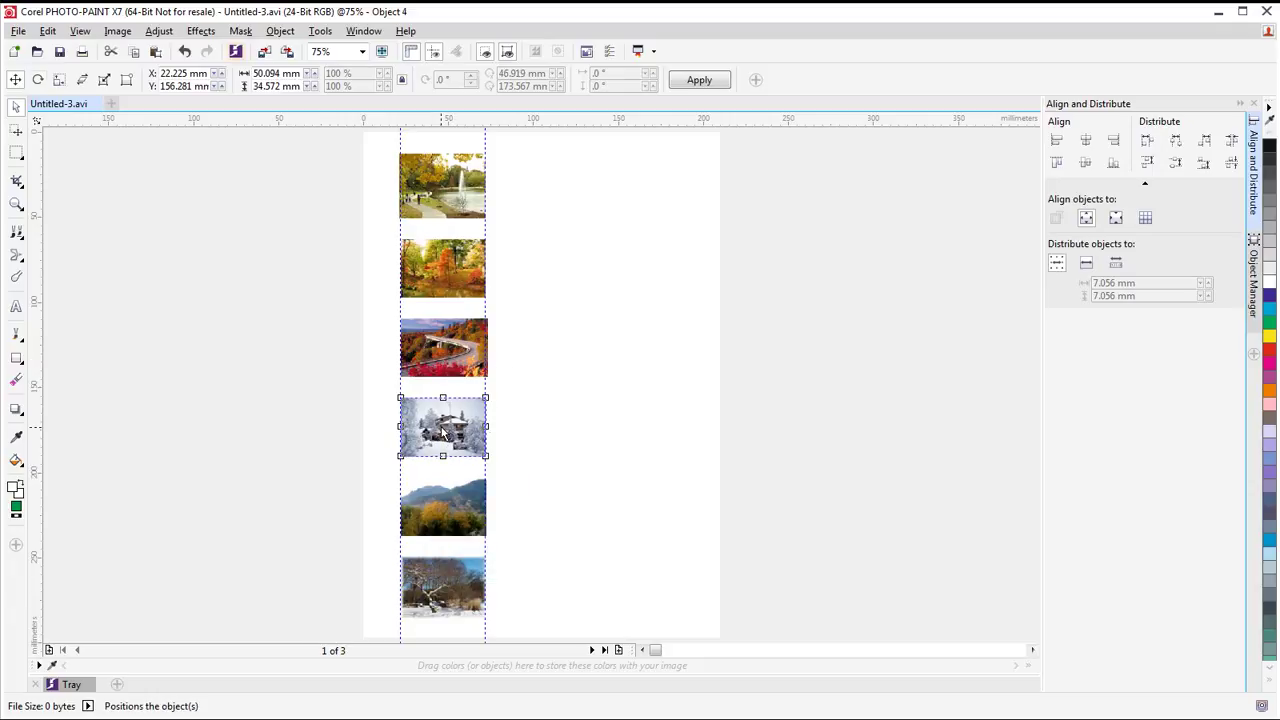
click(468, 350)
drag(492, 347, 490, 347)
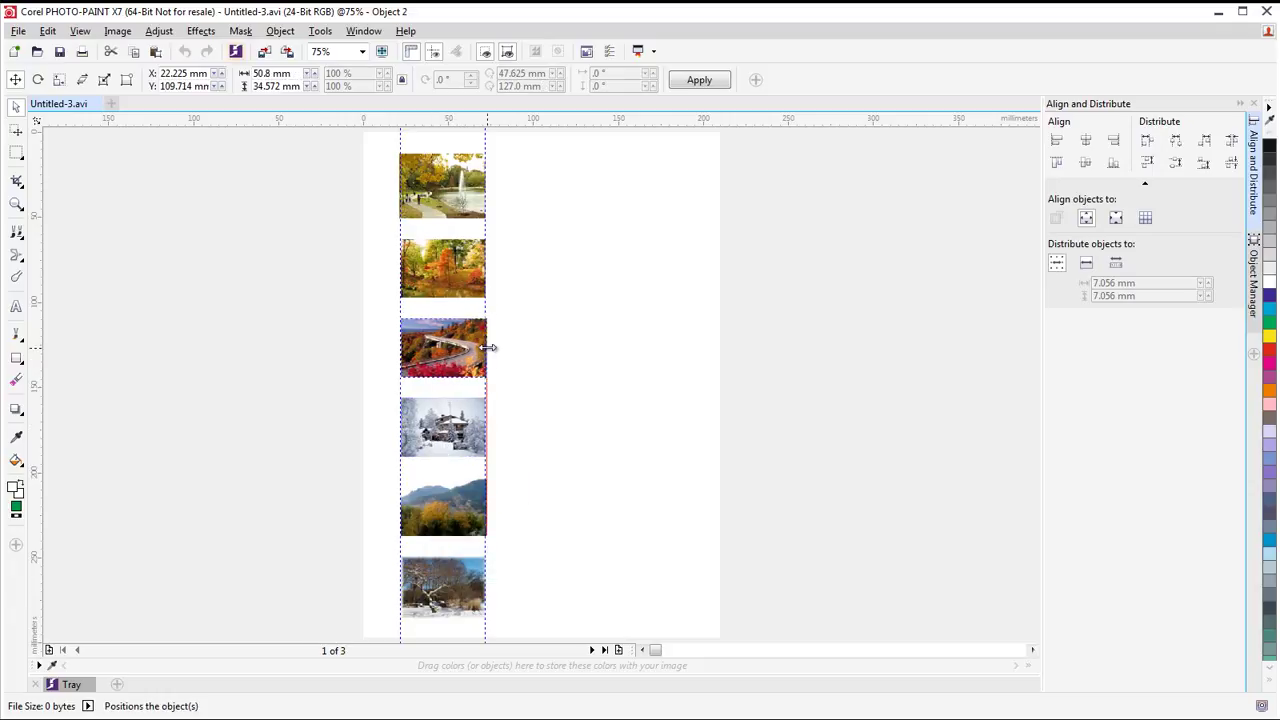
key(F3)
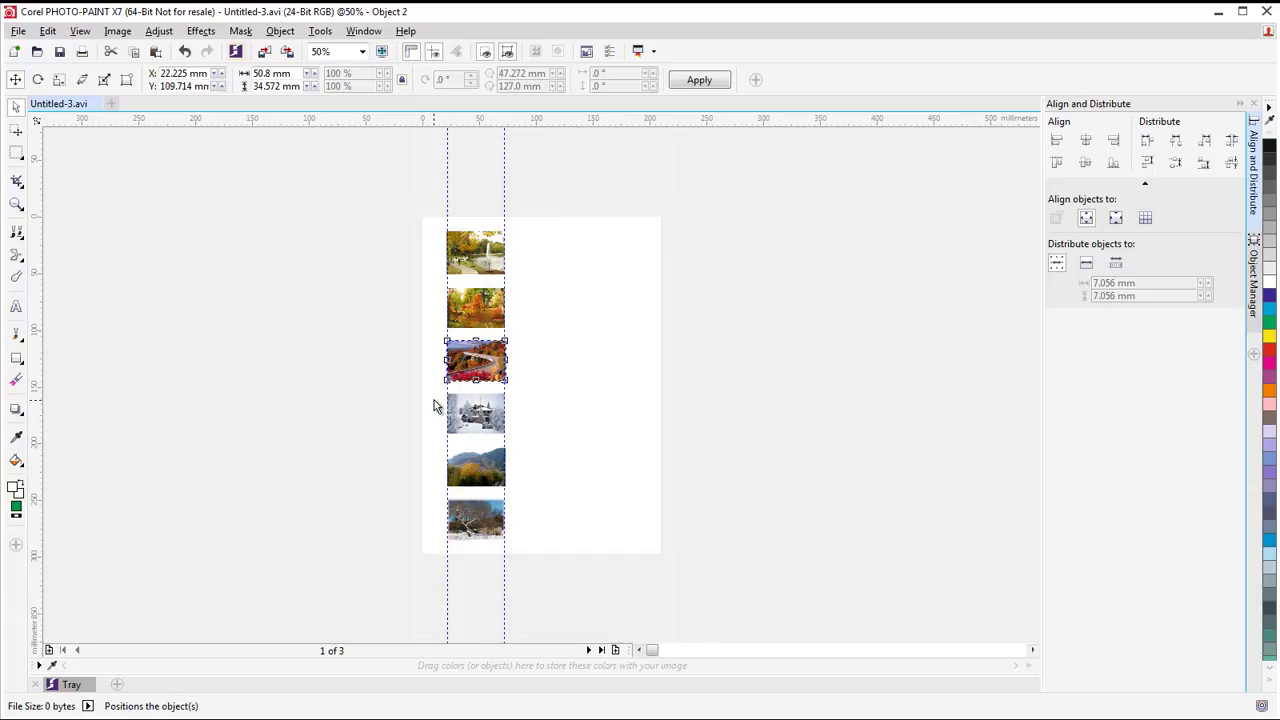
click(406, 288)
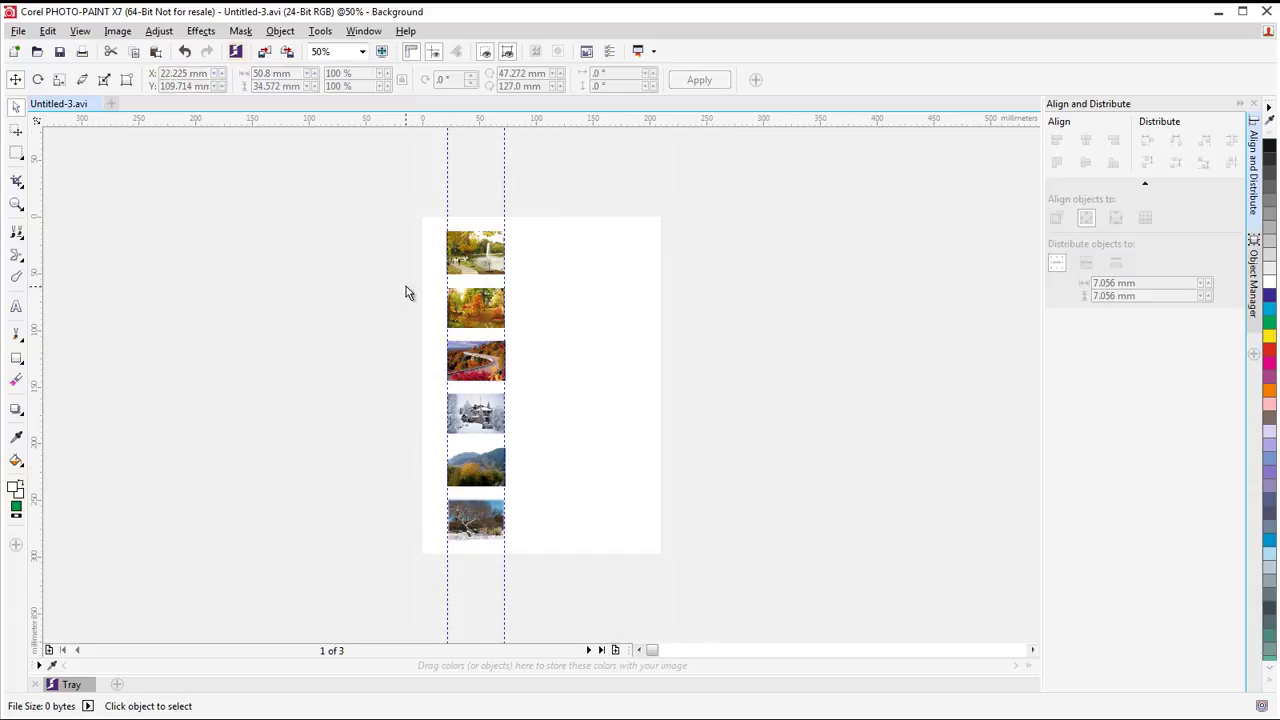